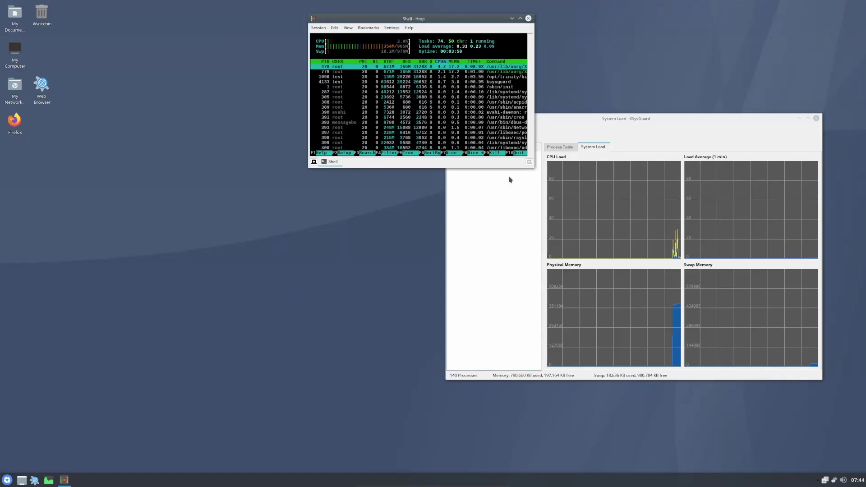
- Shift KSysGuard down-left, move the htop window right, then nudge KSysGuard back right
{"action": "left_click_drag", "start_coordinate": [657, 123], "coordinate": [653, 139]}
{"action": "left_click_drag", "start_coordinate": [484, 19], "coordinate": [502, 23]}
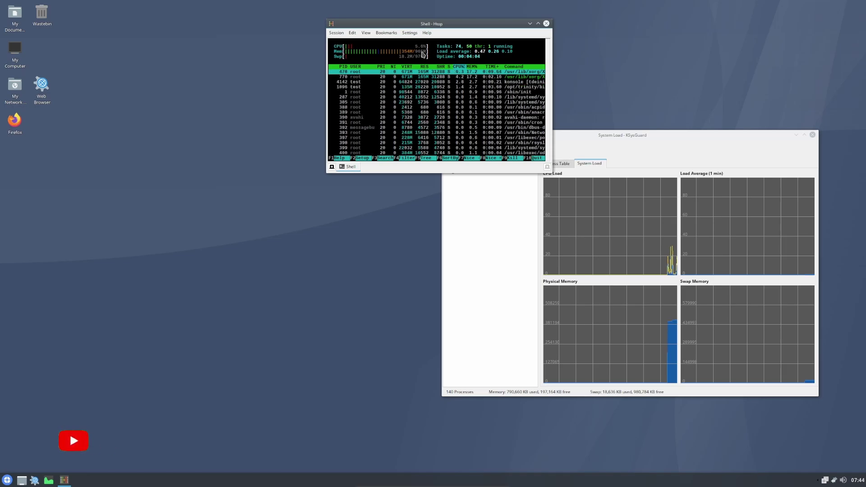
{"action": "left_click_drag", "start_coordinate": [629, 135], "coordinate": [638, 137]}
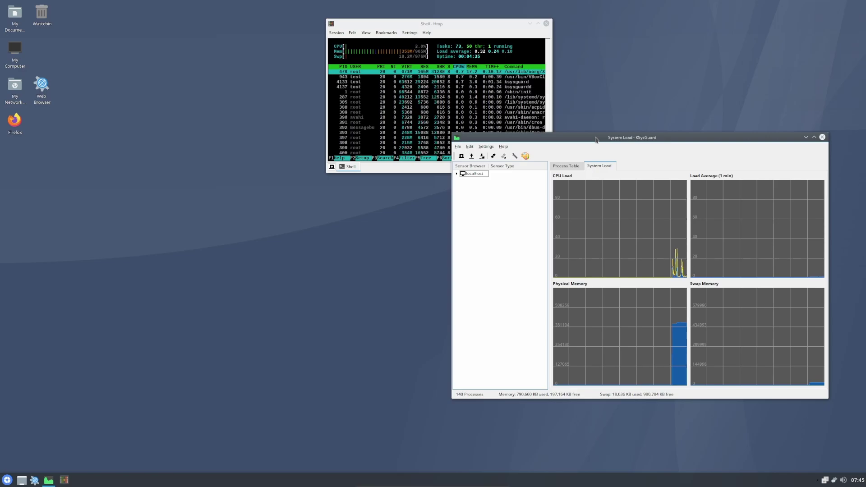
- Put the htop Shell window at the upper left and KSysGuard on the right, without overlap
{"action": "left_click_drag", "start_coordinate": [595, 140], "coordinate": [245, 81]}
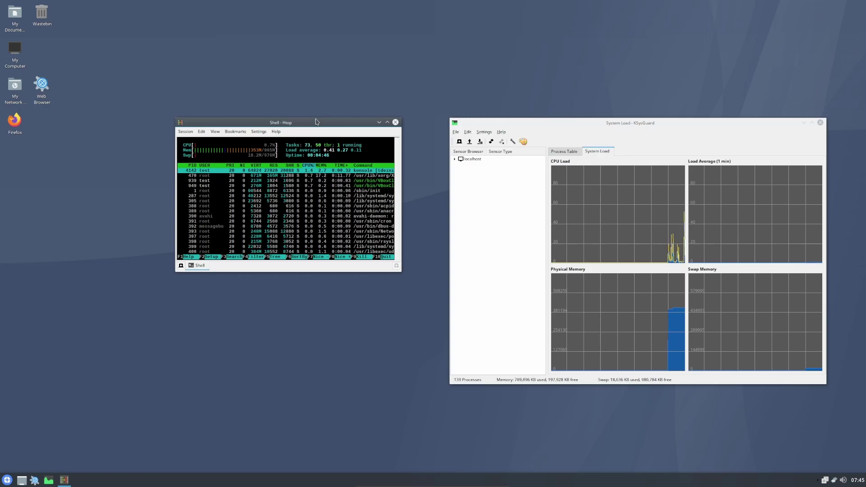
{"action": "left_click_drag", "start_coordinate": [315, 119], "coordinate": [349, 42]}
{"action": "mouse_move", "coordinate": [624, 123]}
{"action": "left_mouse_down"}
{"action": "mouse_move", "coordinate": [624, 68]}
{"action": "mouse_move", "coordinate": [623, 118]}
{"action": "left_mouse_up"}
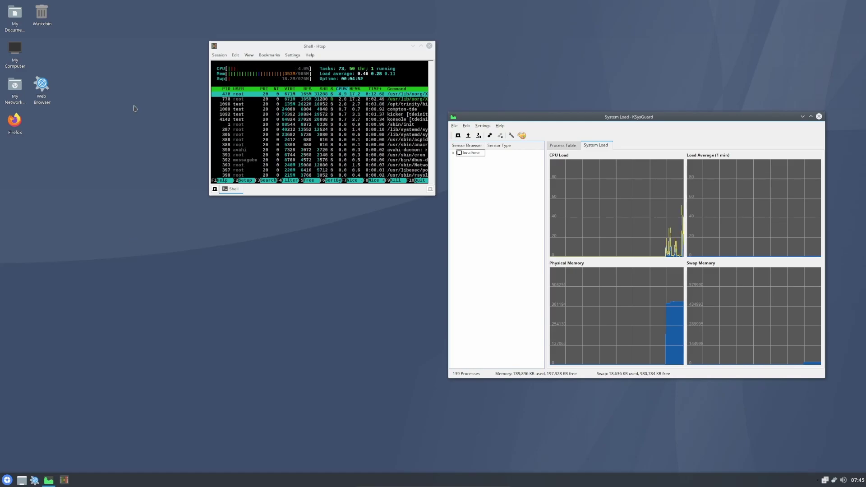
- Open the Documents folder, move it mid-screen and enlarge it, then launch Firefox
{"action": "left_click", "coordinate": [16, 18]}
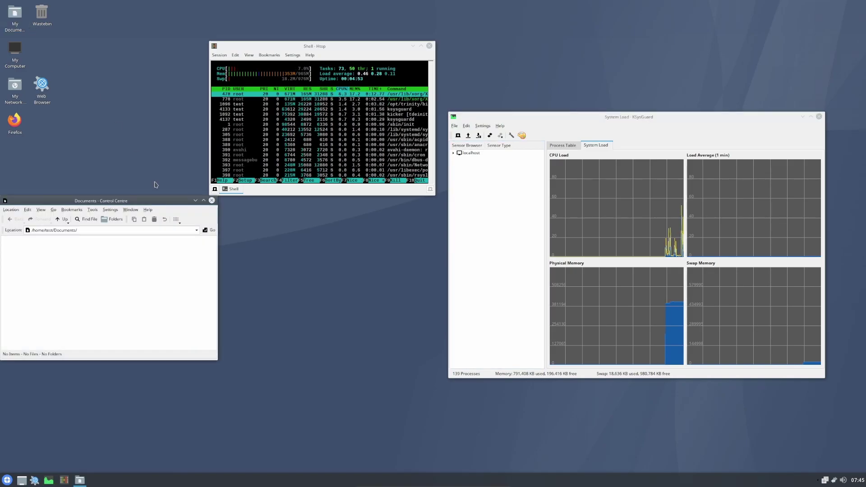
{"action": "left_click_drag", "start_coordinate": [138, 201], "coordinate": [509, 220]}
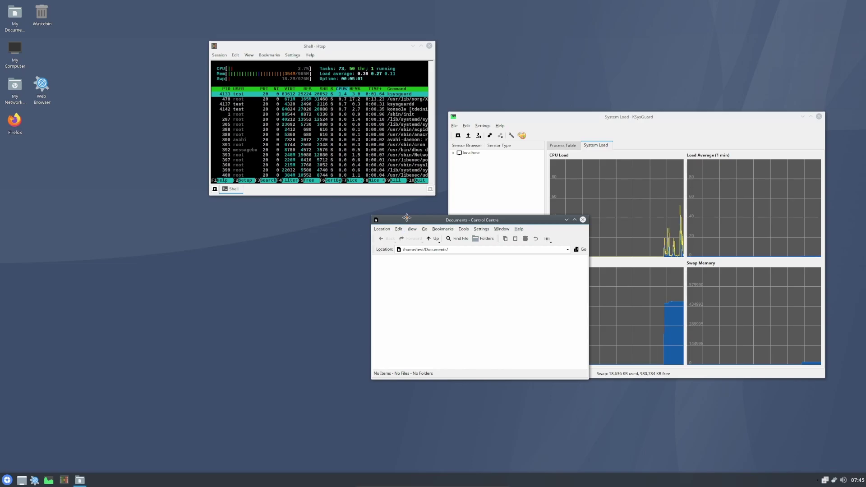
{"action": "left_click_drag", "start_coordinate": [406, 218], "coordinate": [387, 191]}
{"action": "left_click_drag", "start_coordinate": [569, 351], "coordinate": [764, 437]}
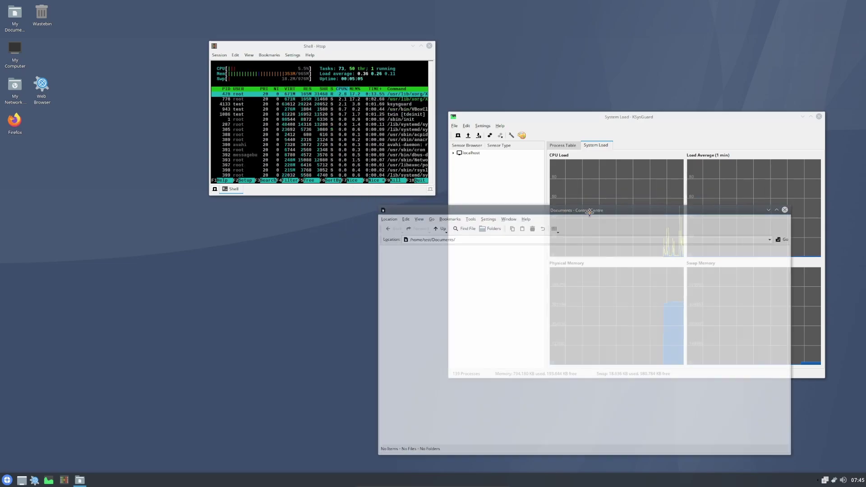
{"action": "left_click", "coordinate": [15, 120]}
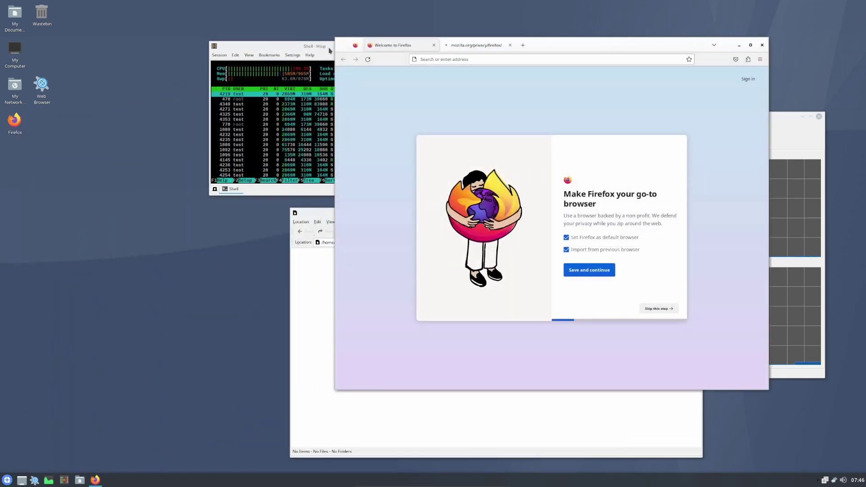
- Move htop and Firefox aside, then skip every welcome step and start browsing
{"action": "left_click_drag", "start_coordinate": [323, 47], "coordinate": [114, 6]}
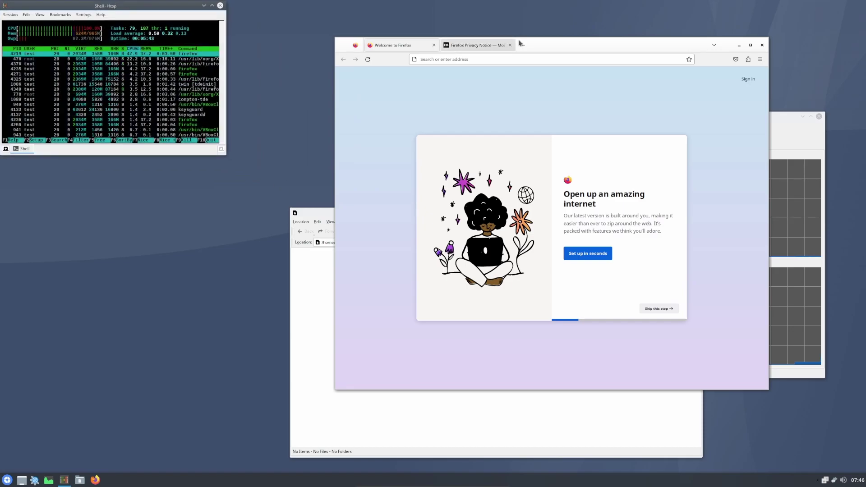
{"action": "left_click_drag", "start_coordinate": [519, 43], "coordinate": [489, 30]}
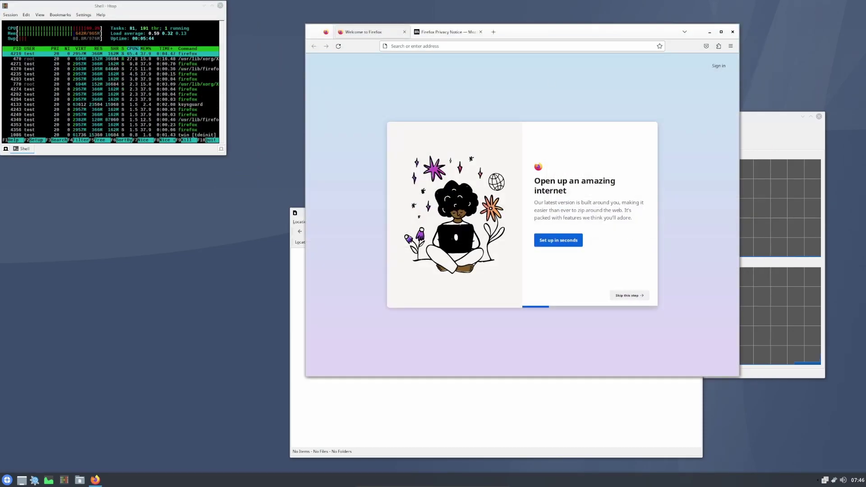
{"action": "left_click", "coordinate": [637, 294]}
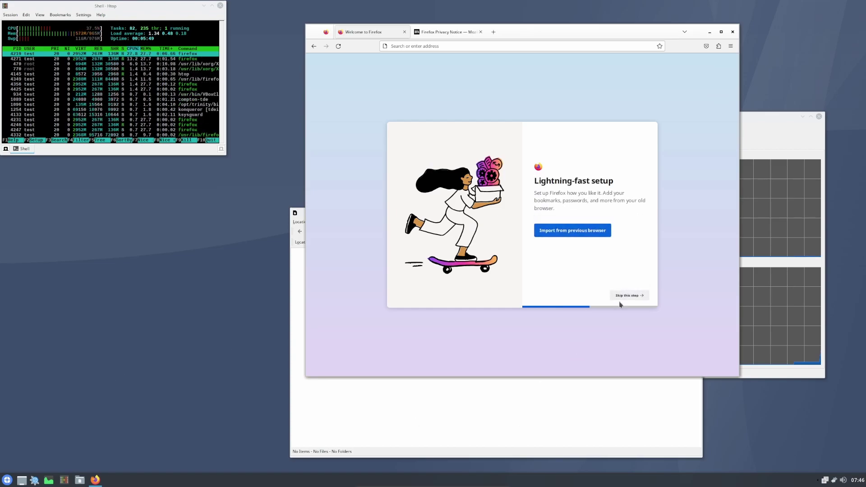
{"action": "left_click", "coordinate": [622, 295]}
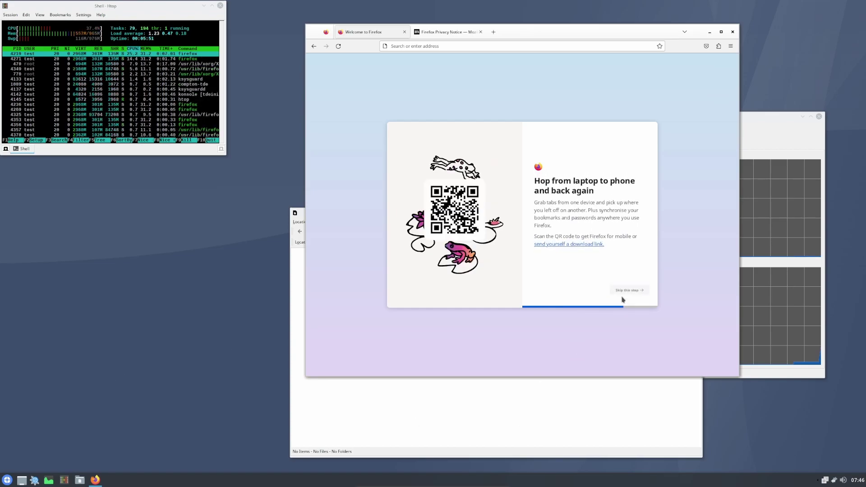
{"action": "left_click", "coordinate": [623, 298]}
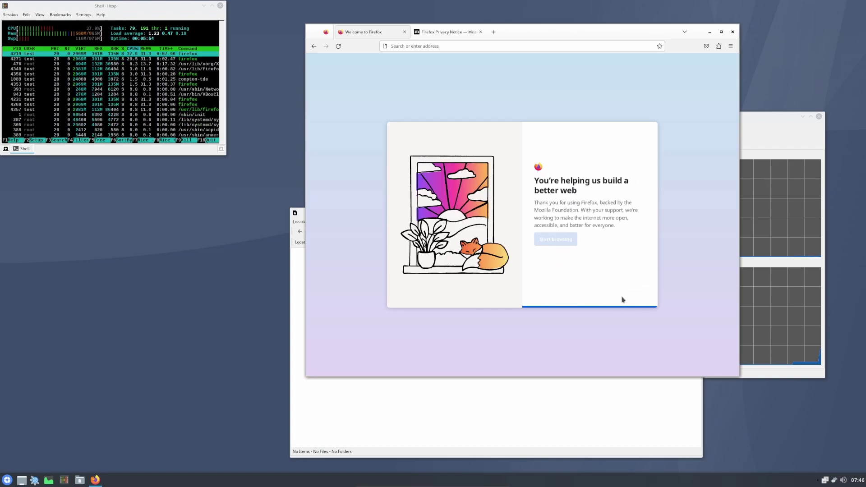
{"action": "left_click", "coordinate": [564, 240]}
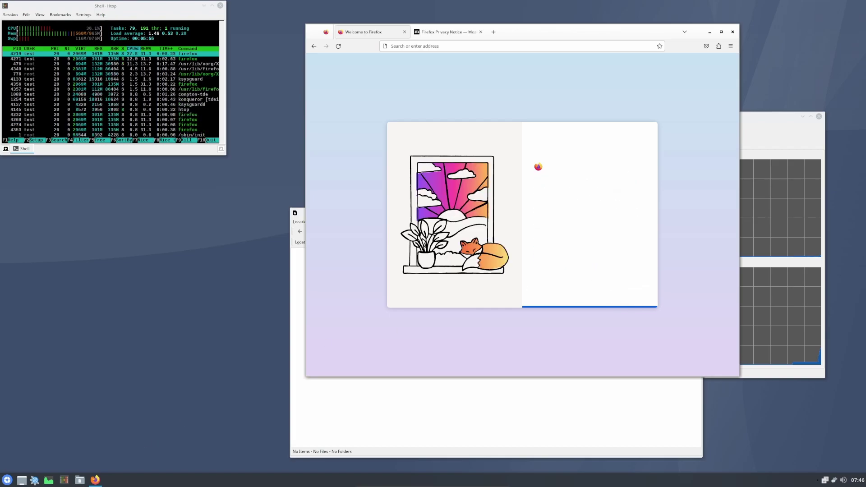
{"action": "key", "text": "super"}
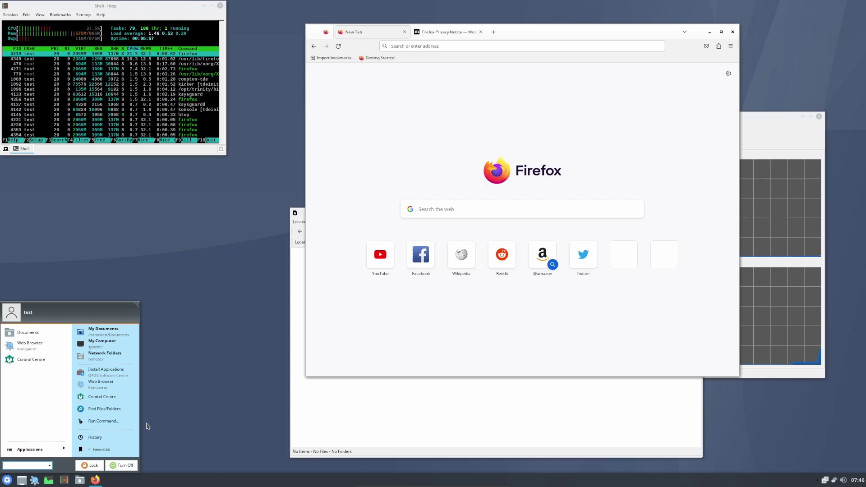
- Launch Konsole by searching 'ter' and run sudo apt update
{"action": "type", "text": "ter"}
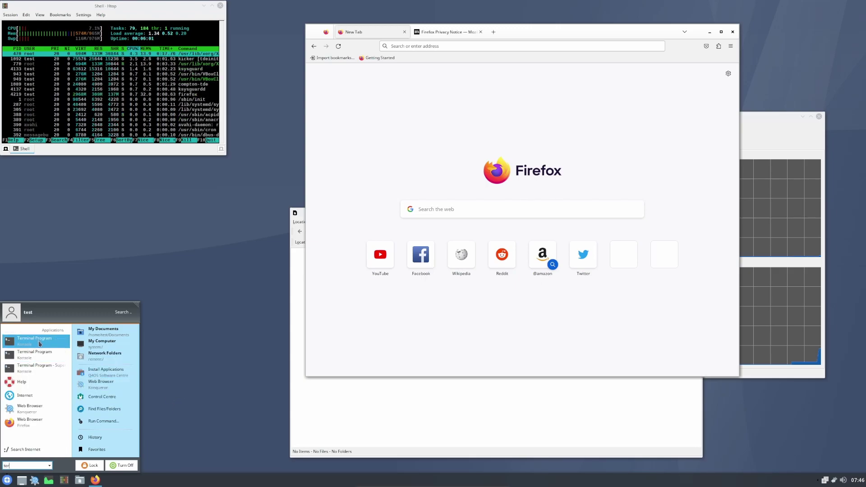
{"action": "key", "text": "Return"}
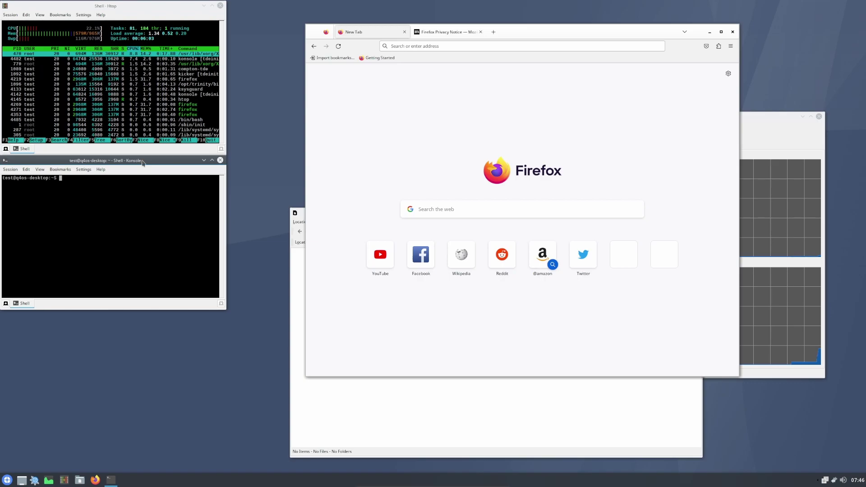
{"action": "type", "text": "su"}
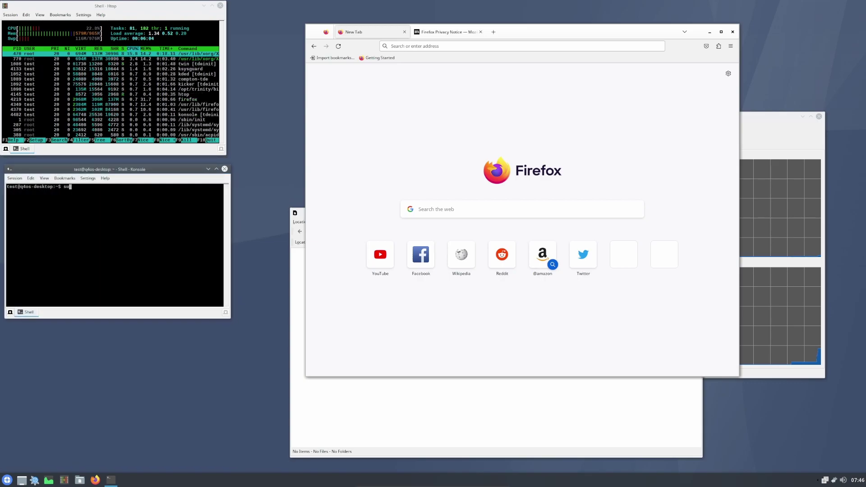
{"action": "type", "text": "do apt update"}
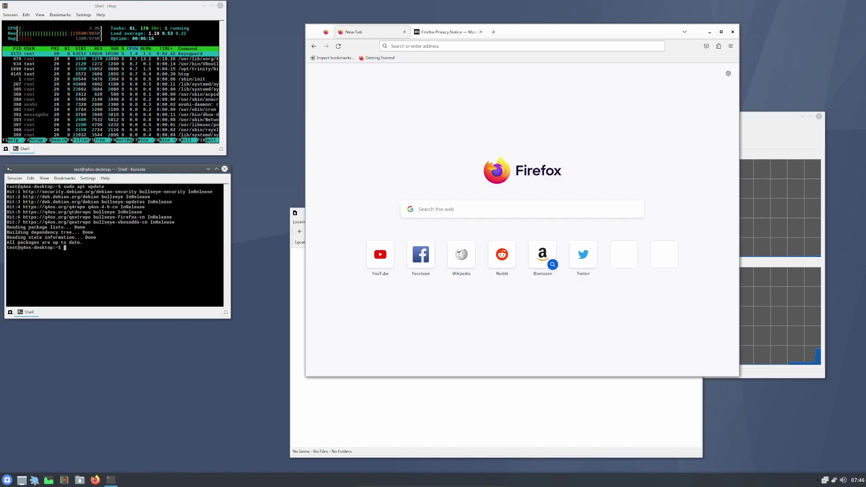
- Open YouTube from the new-tab shortcuts and search the address bar for 'google'
{"action": "left_click", "coordinate": [380, 255]}
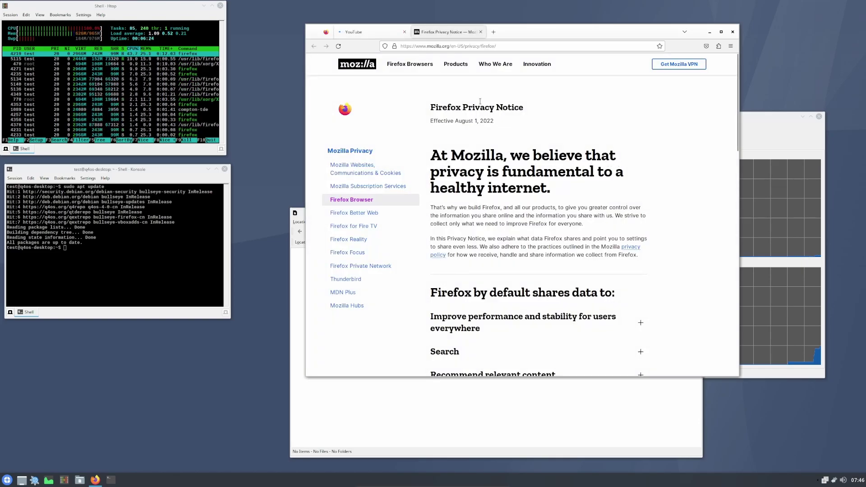
{"action": "left_click", "coordinate": [453, 50]}
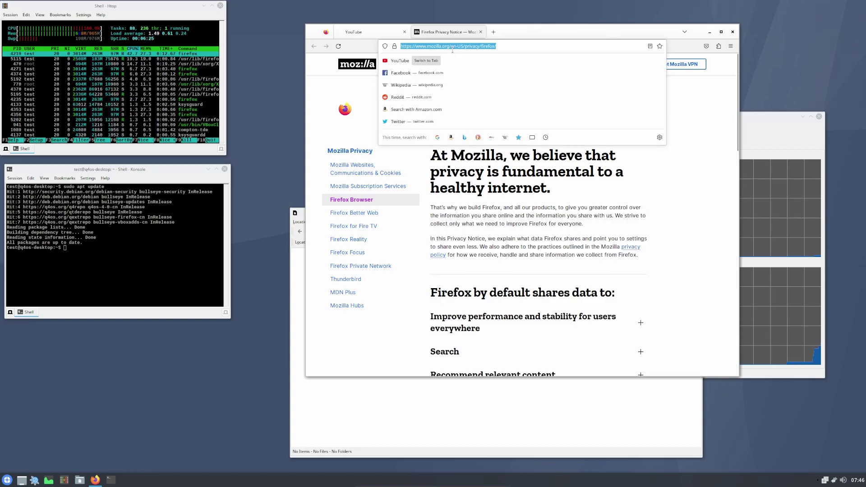
{"action": "type", "text": "google"}
{"action": "key", "text": "Return"}
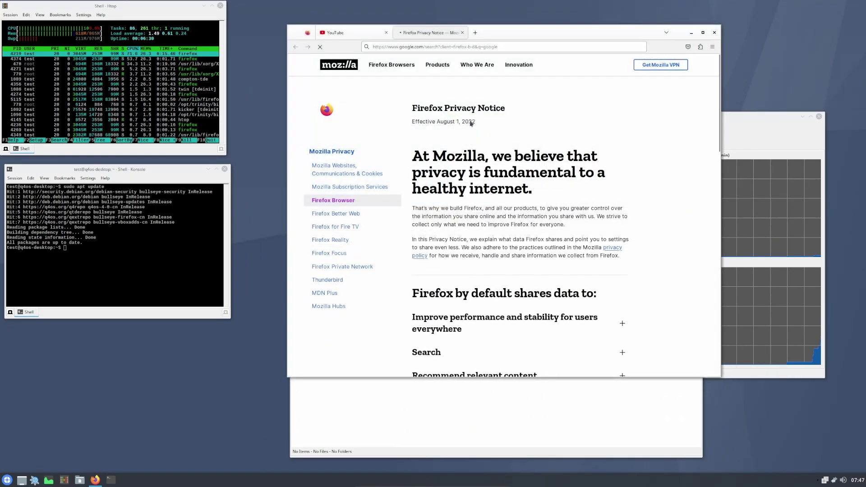
- Accept Google's cookies and scroll the results to the knowledge panel's profile links
{"action": "left_click", "coordinate": [371, 37]}
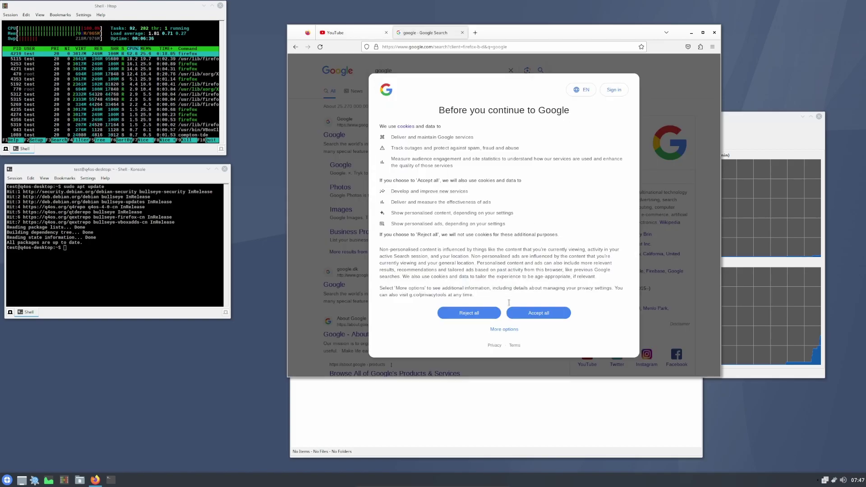
{"action": "left_click", "coordinate": [519, 314]}
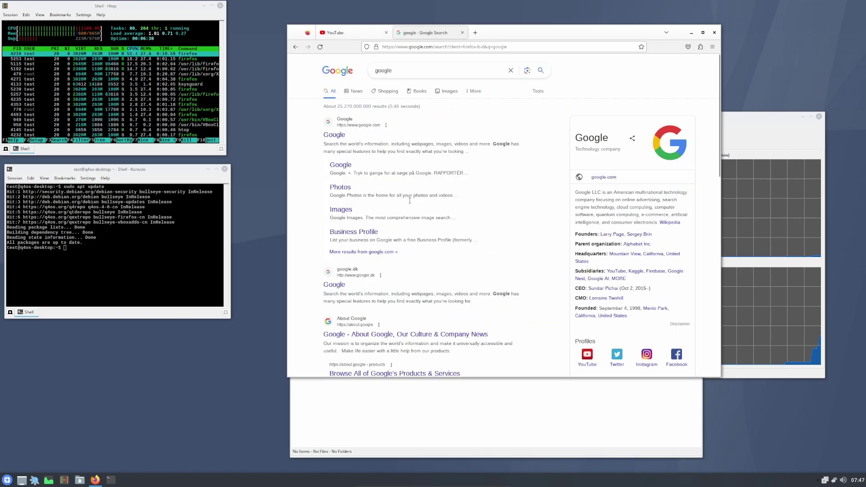
{"action": "scroll", "coordinate": [464, 256], "scroll_direction": "down", "scroll_amount": 5}
{"action": "scroll", "coordinate": [464, 255], "scroll_direction": "down", "scroll_amount": 3}
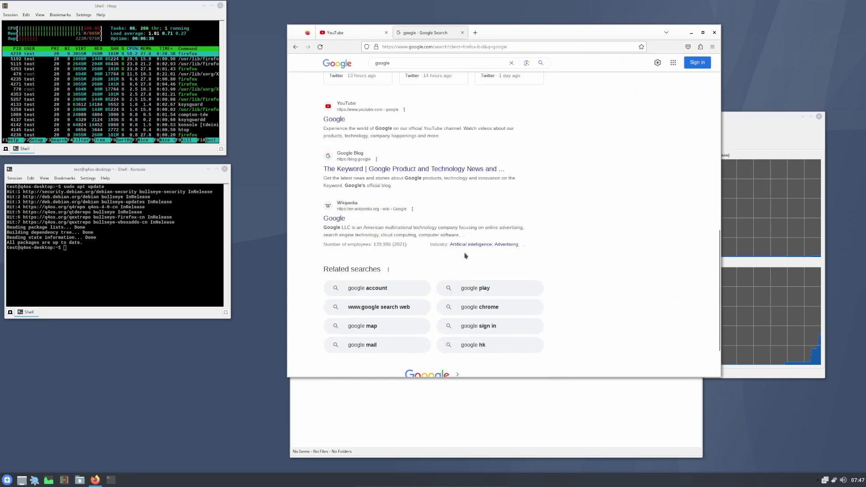
{"action": "scroll", "coordinate": [464, 254], "scroll_direction": "up", "scroll_amount": 7}
{"action": "scroll", "coordinate": [465, 252], "scroll_direction": "down", "scroll_amount": 1}
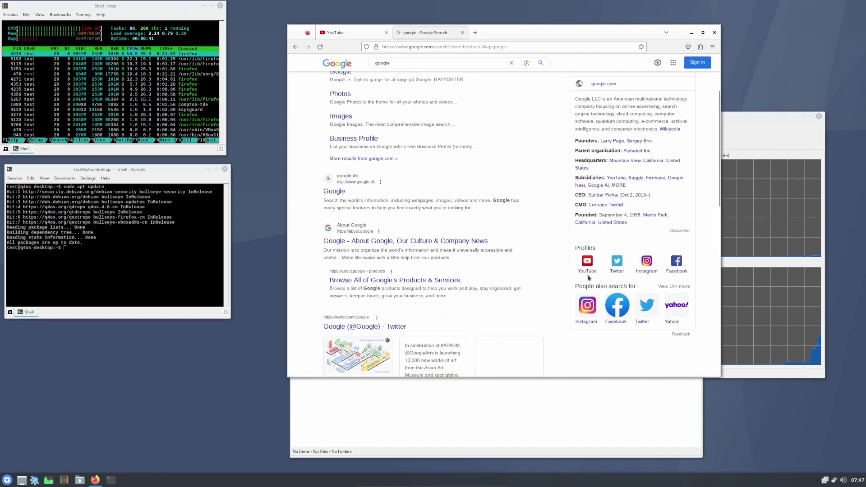
- Open Google's Twitter, Instagram and Facebook profiles in new tabs and view each one
{"action": "middle_click", "coordinate": [647, 270]}
{"action": "middle_click", "coordinate": [647, 270]}
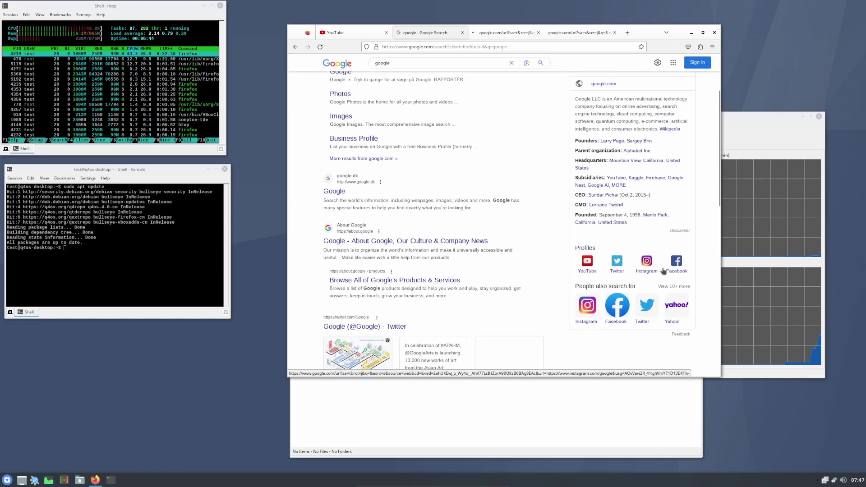
{"action": "middle_click", "coordinate": [676, 264]}
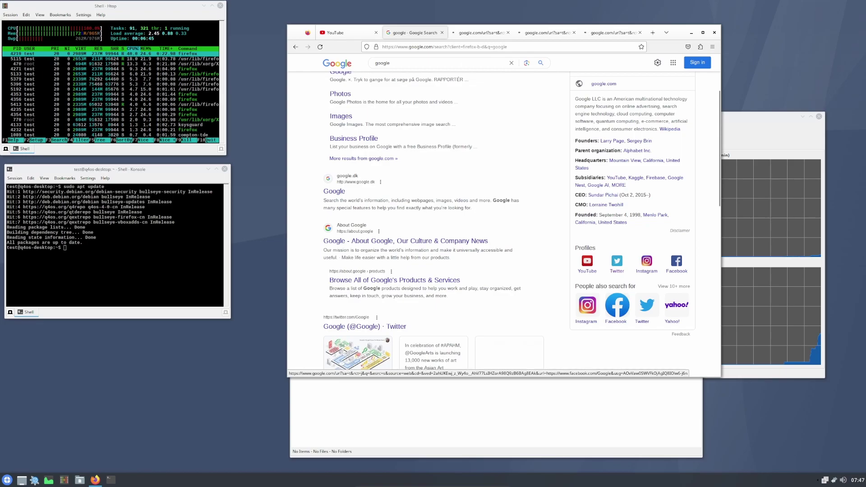
{"action": "left_click", "coordinate": [464, 33]}
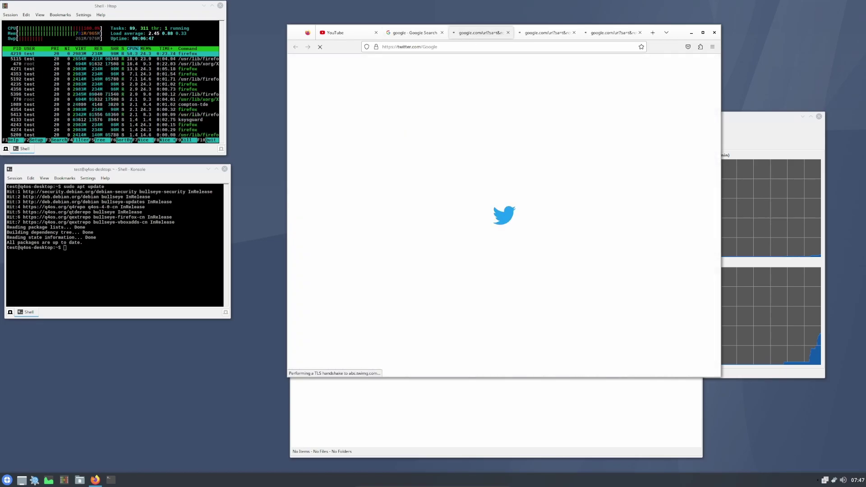
{"action": "left_click", "coordinate": [539, 33]}
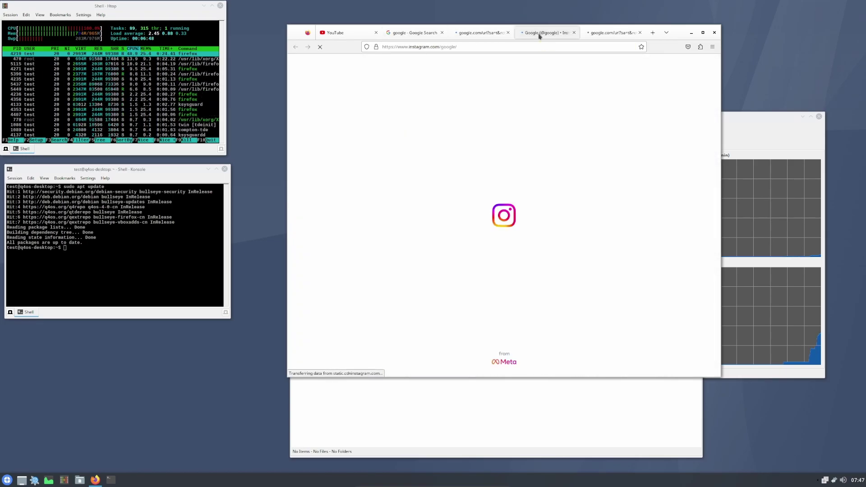
{"action": "left_click", "coordinate": [600, 33]}
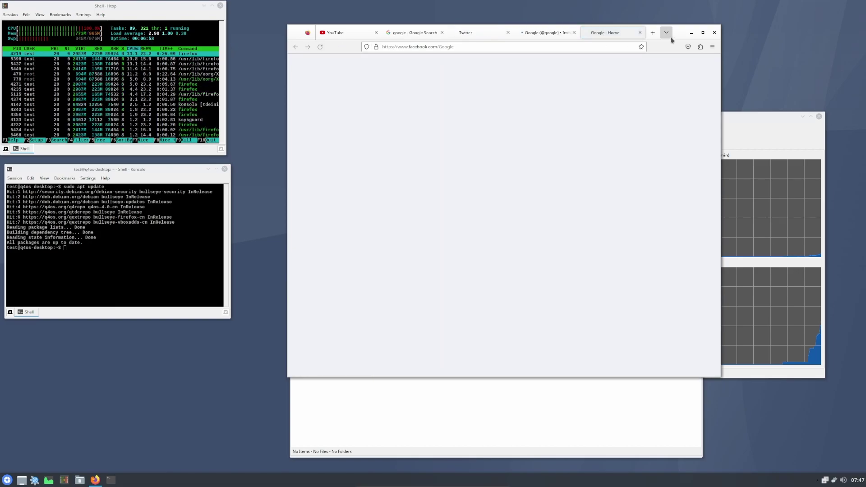
- Dismiss Facebook's cookie prompt, close the Documents window, and return to the YouTube tab
{"action": "left_click_drag", "start_coordinate": [620, 29], "coordinate": [671, 31]}
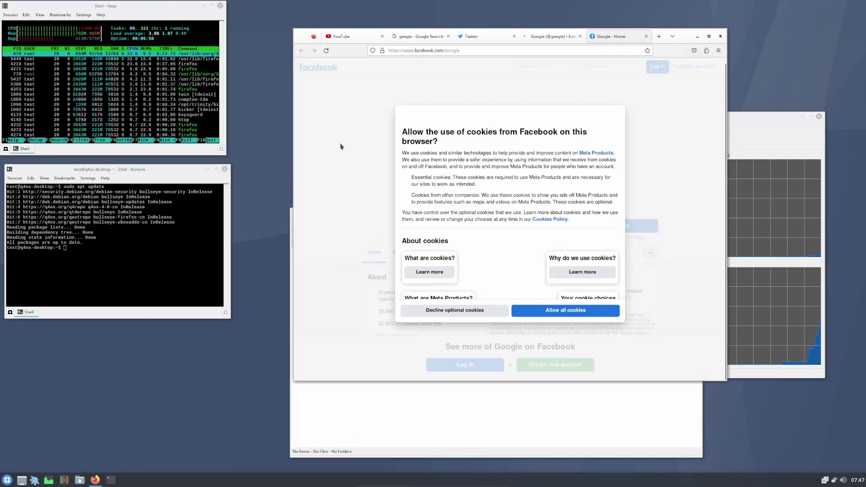
{"action": "left_click", "coordinate": [534, 311]}
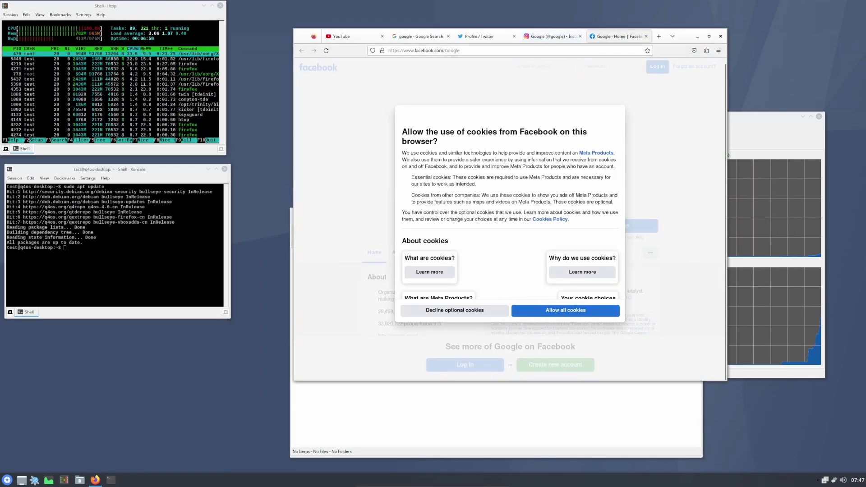
{"action": "left_click", "coordinate": [543, 41]}
{"action": "mouse_move", "coordinate": [685, 42]}
{"action": "left_mouse_down"}
{"action": "mouse_move", "coordinate": [577, 60]}
{"action": "mouse_move", "coordinate": [723, 55]}
{"action": "mouse_move", "coordinate": [677, 45]}
{"action": "left_mouse_up"}
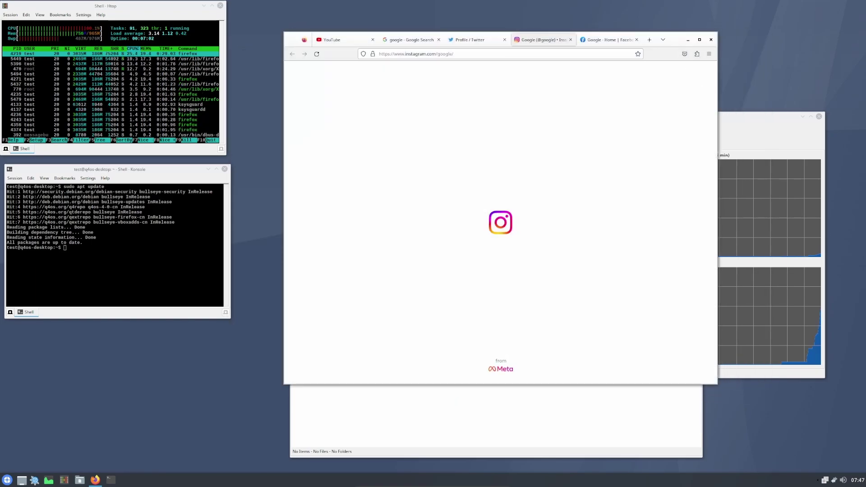
{"action": "left_click", "coordinate": [477, 428]}
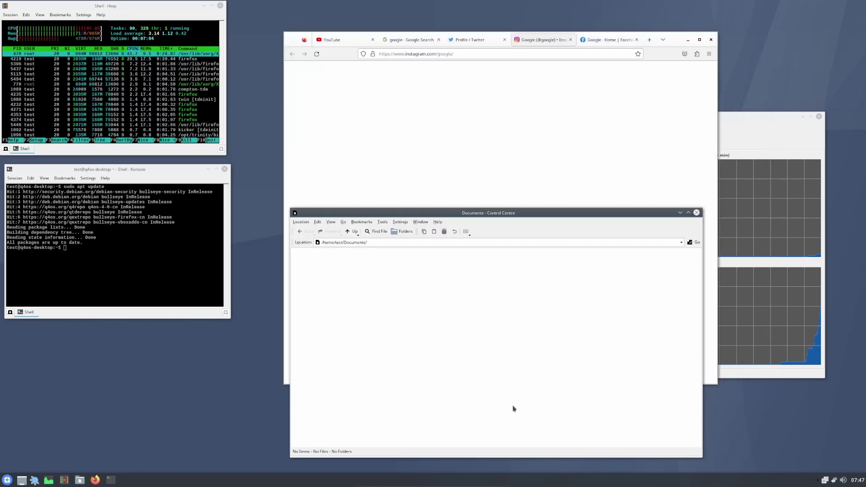
{"action": "left_click", "coordinate": [696, 212]}
{"action": "left_click", "coordinate": [336, 40]}
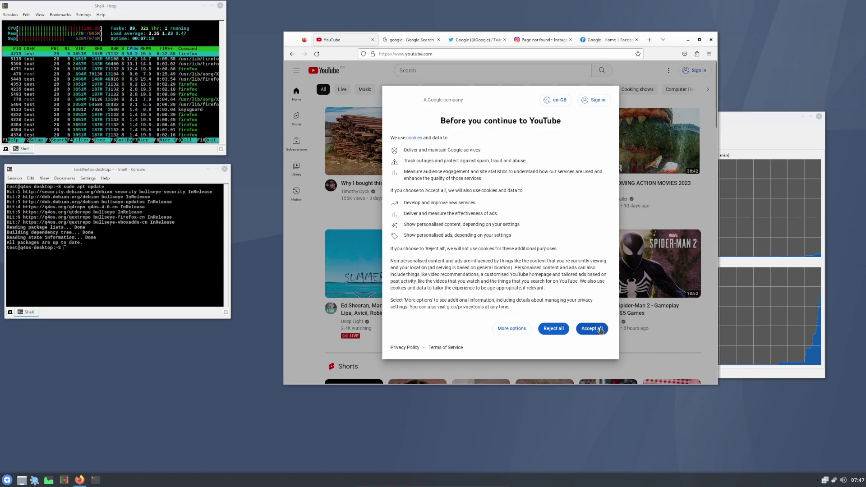
- Accept all YouTube cookies and start the 'lofi hip hop radio – beats to relax/study to' stream
{"action": "left_click", "coordinate": [597, 328]}
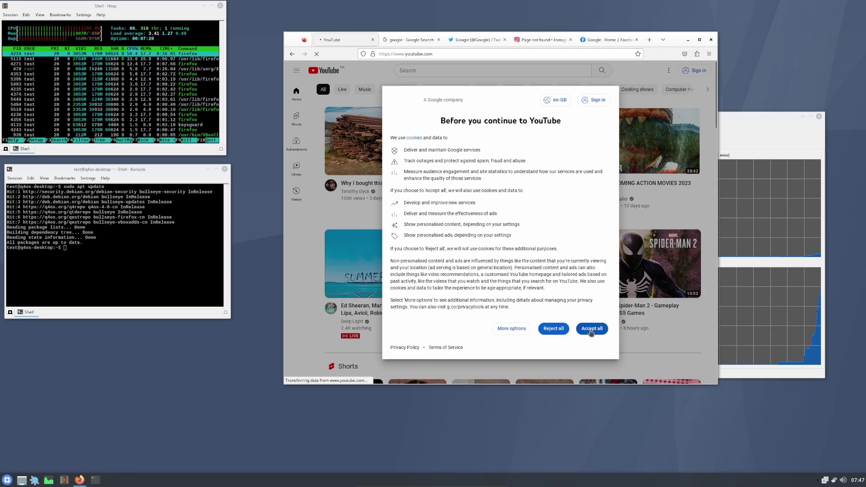
{"action": "left_click", "coordinate": [590, 332]}
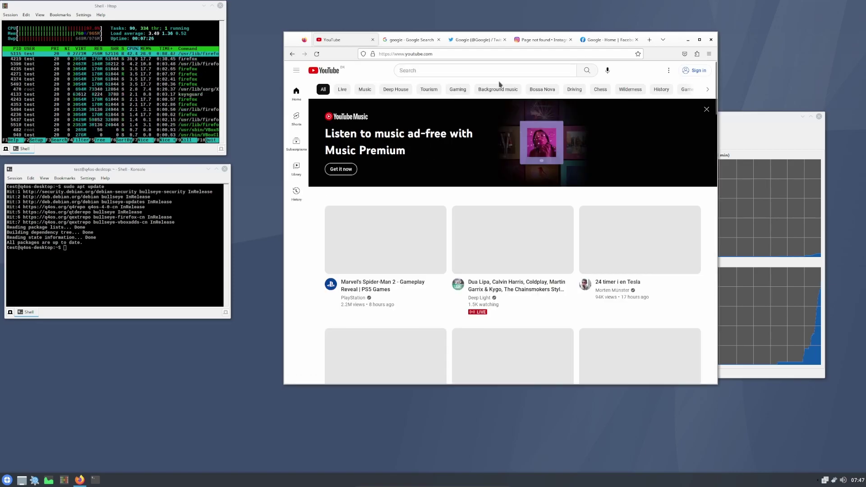
{"action": "scroll", "coordinate": [493, 133], "scroll_direction": "down", "scroll_amount": 9}
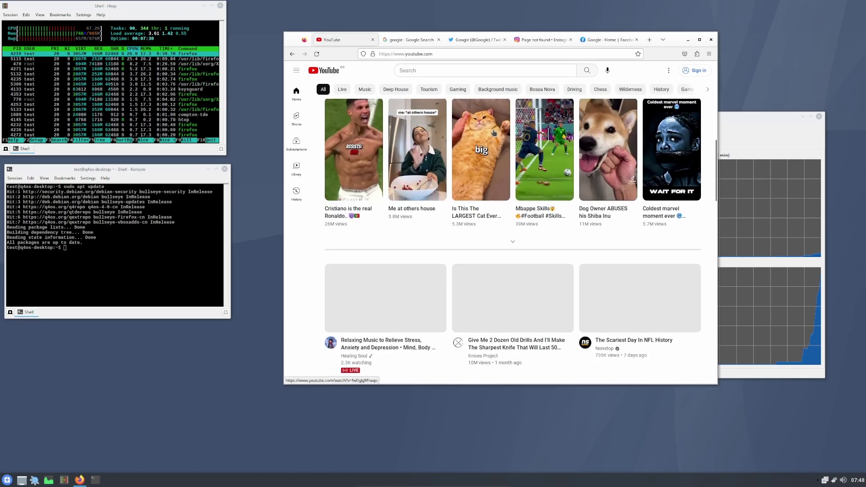
{"action": "scroll", "coordinate": [512, 225], "scroll_direction": "down", "scroll_amount": 8}
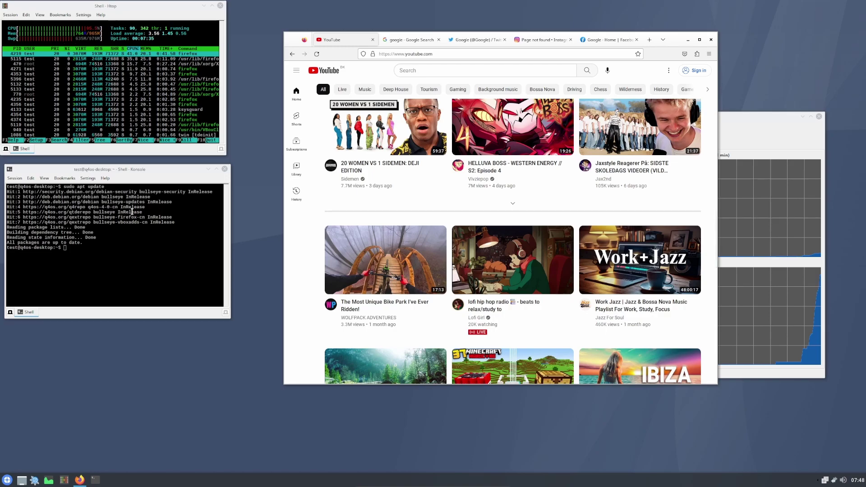
{"action": "left_click", "coordinate": [477, 238]}
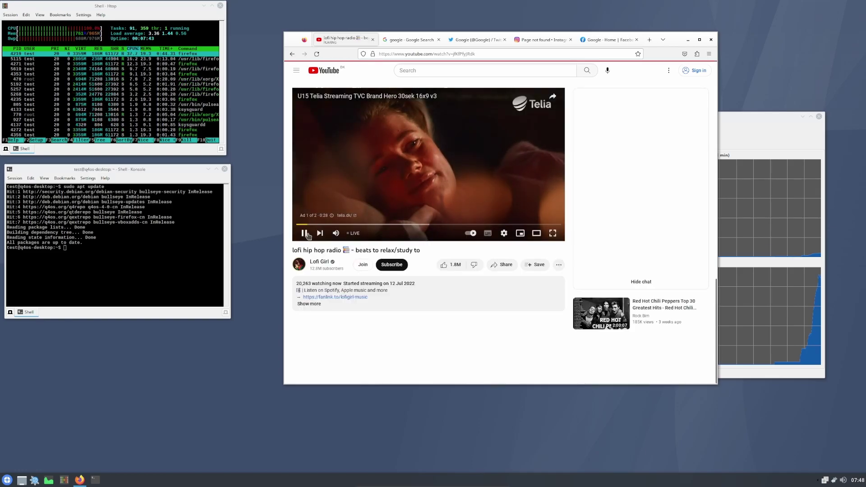
- Mute the lofi stream, shift Firefox up-left, and switch the player to theatre mode with T
{"action": "left_click", "coordinate": [336, 234]}
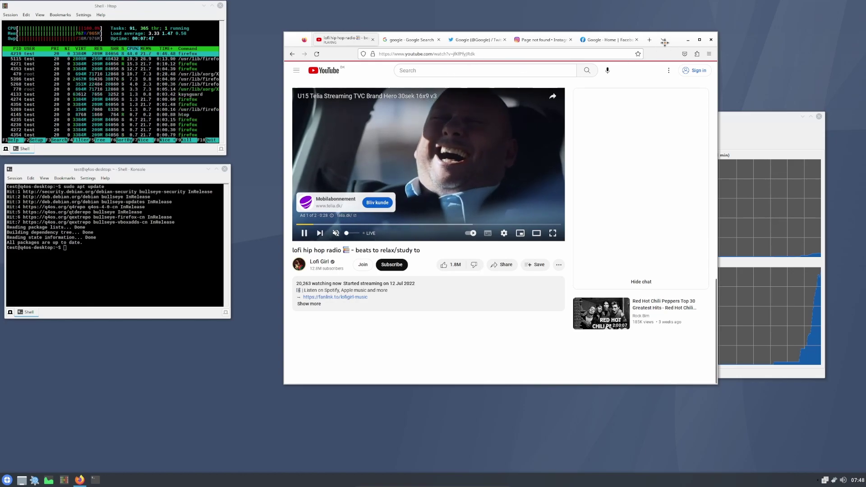
{"action": "left_click_drag", "start_coordinate": [669, 44], "coordinate": [649, 41]}
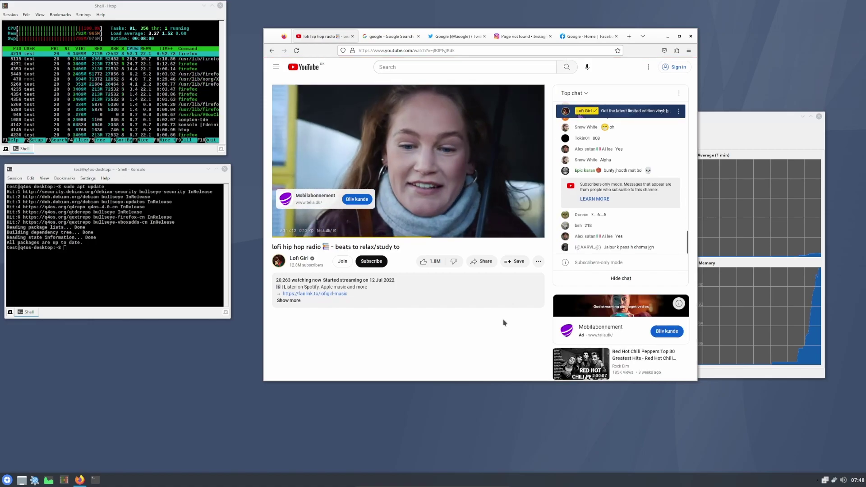
{"action": "key", "text": "t"}
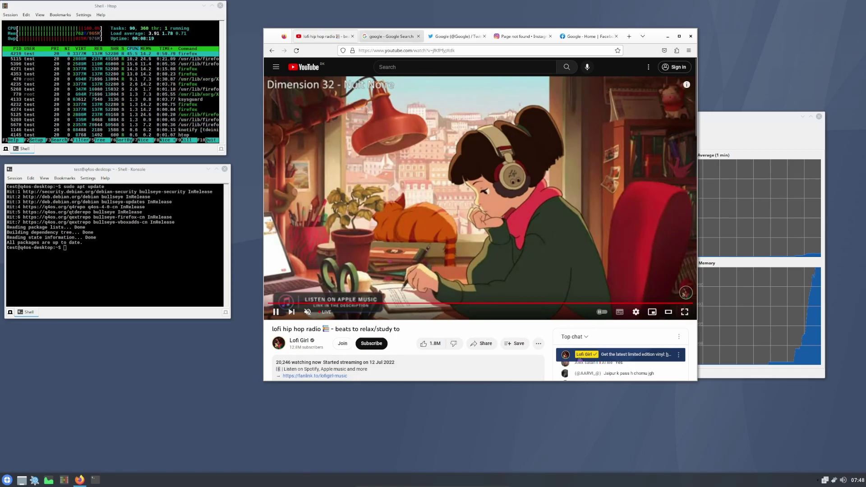
- Cycle through the Google results, Twitter, Instagram and Facebook tabs, then move Konsole down-right
{"action": "left_click", "coordinate": [406, 36]}
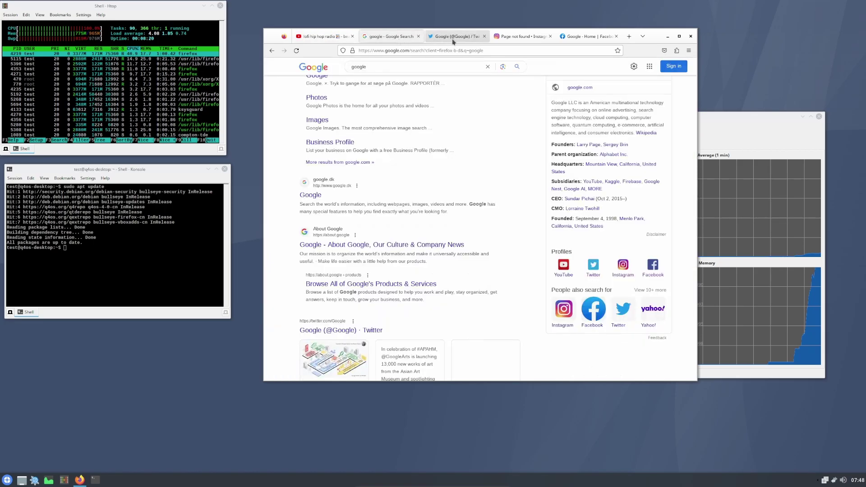
{"action": "left_click", "coordinate": [453, 40]}
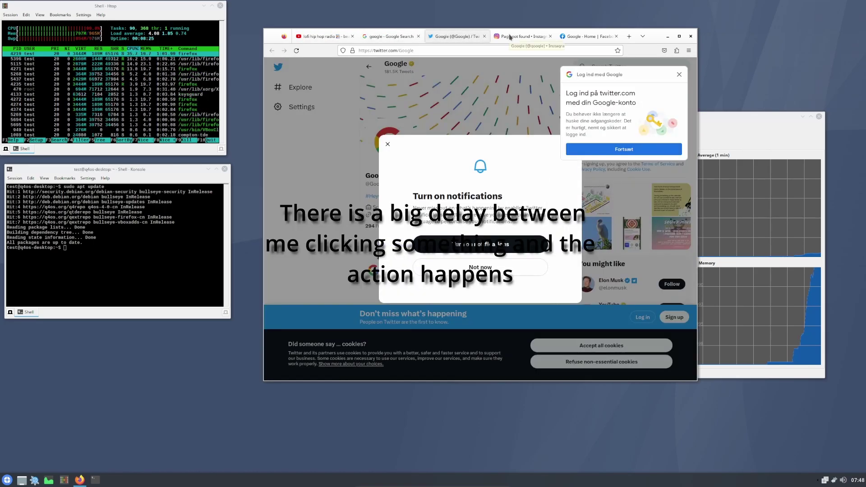
{"action": "left_click", "coordinate": [510, 37]}
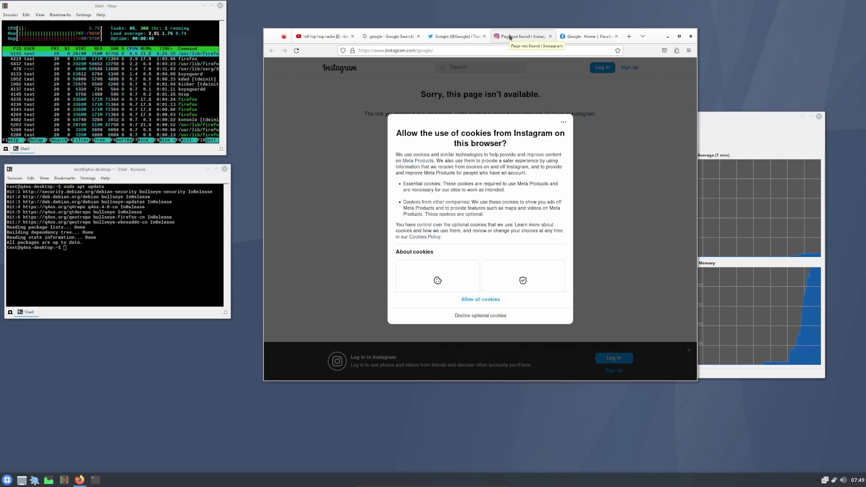
{"action": "left_click", "coordinate": [572, 39]}
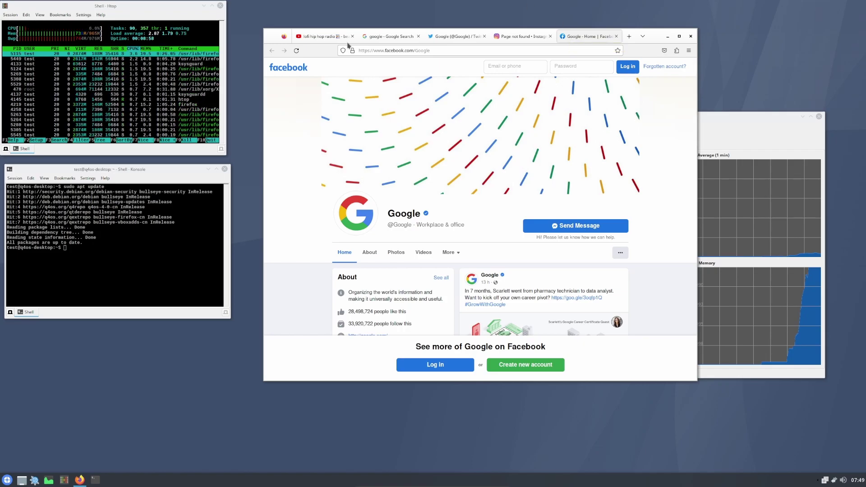
{"action": "left_click_drag", "start_coordinate": [187, 225], "coordinate": [202, 279]}
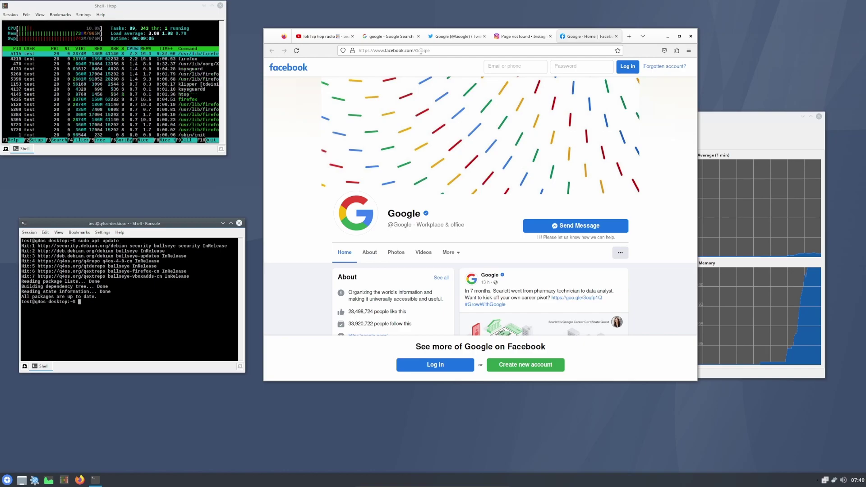
- Start the Software Centre from the start menu via Programs > Install Applications
{"action": "left_click", "coordinate": [7, 479]}
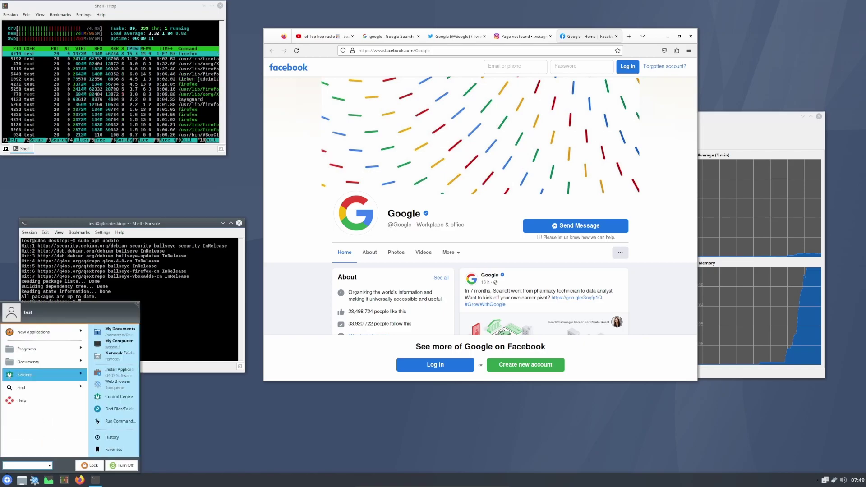
{"action": "left_click", "coordinate": [54, 352]}
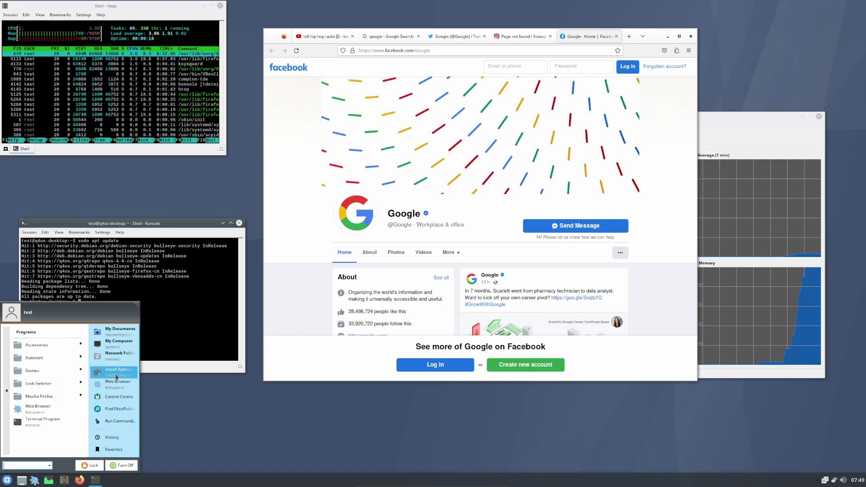
{"action": "left_click", "coordinate": [266, 392]}
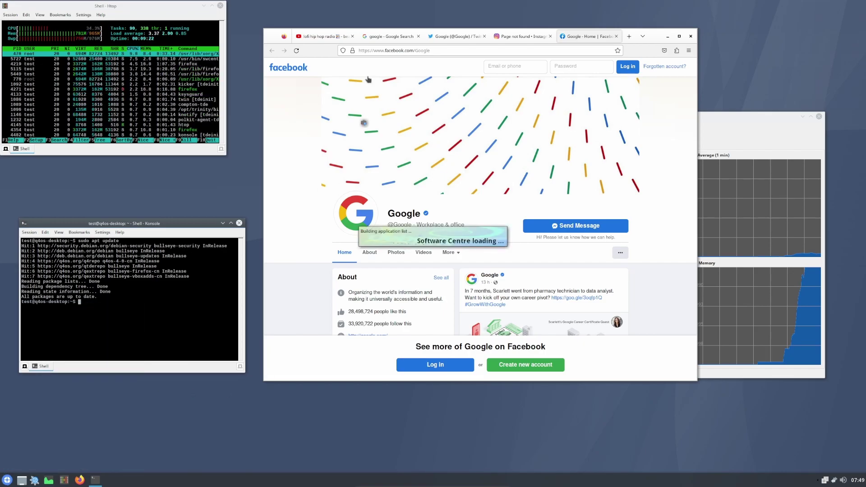
- Search Google for 'linux' in a new Firefox tab
{"action": "left_click", "coordinate": [627, 37]}
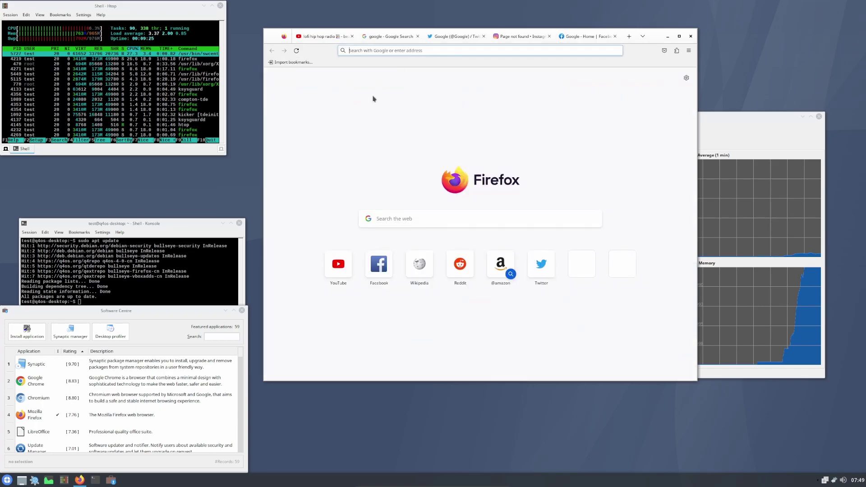
{"action": "type", "text": "linux"}
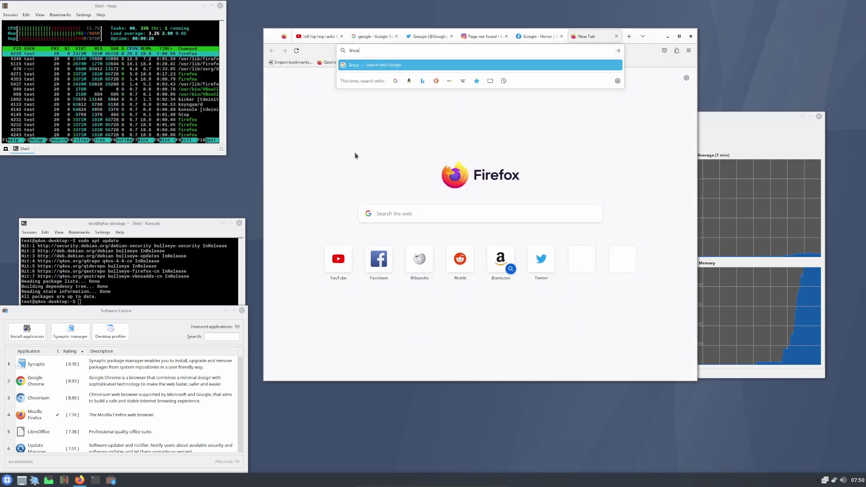
{"action": "key", "text": "Return"}
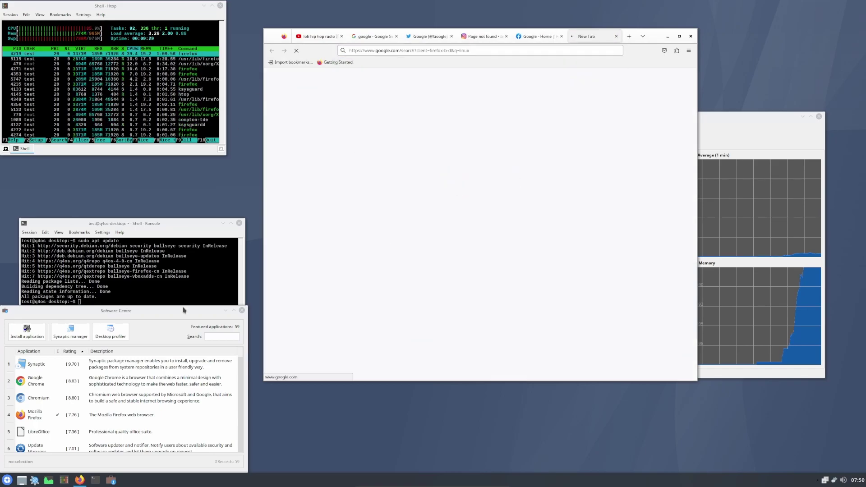
- Select LibreOffice in the Software Centre list and request its installation
{"action": "left_click_drag", "start_coordinate": [175, 310], "coordinate": [186, 222]}
{"action": "scroll", "coordinate": [69, 324], "scroll_direction": "down", "scroll_amount": 1}
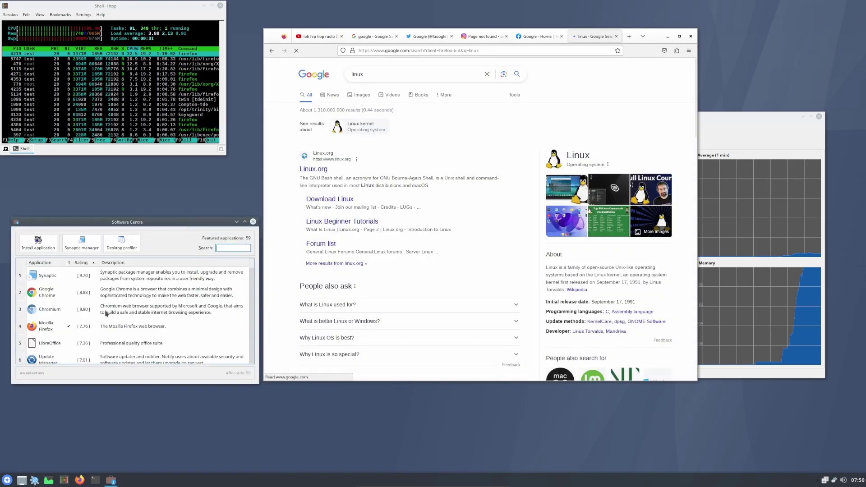
{"action": "left_click", "coordinate": [52, 306]}
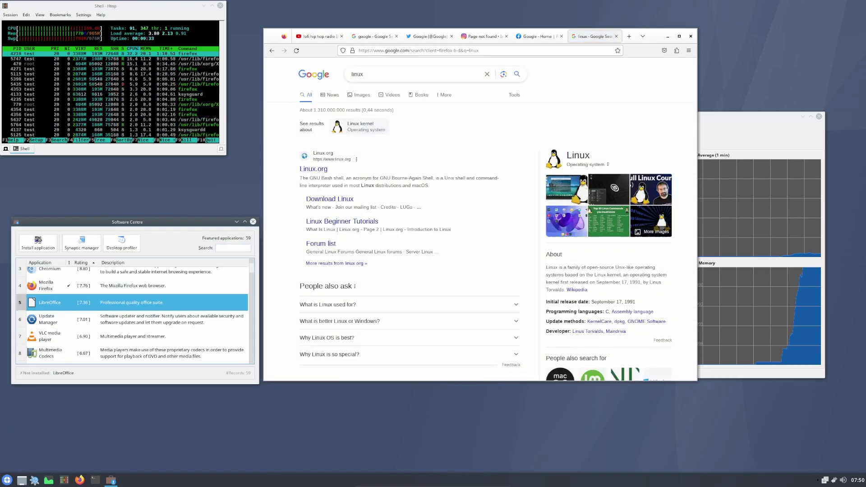
{"action": "left_click", "coordinate": [51, 252]}
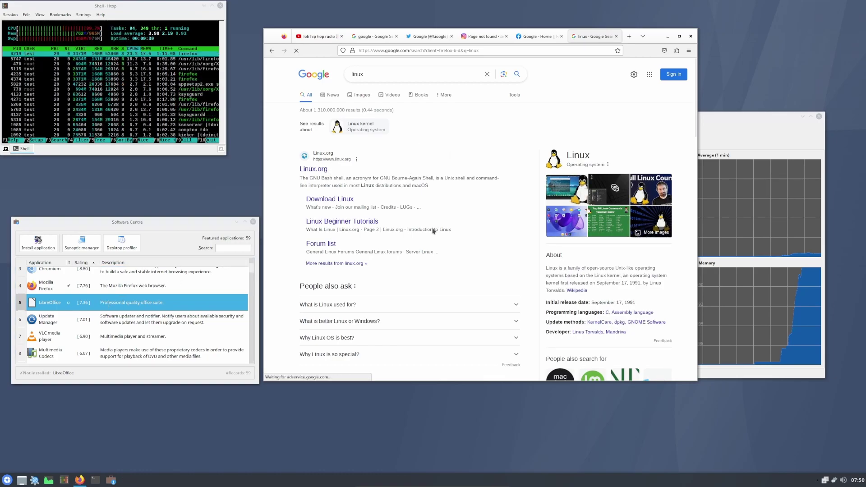
- Move the LibreOffice Setup wizard over the Software Centre and continue past its welcome page
{"action": "scroll", "coordinate": [433, 231], "scroll_direction": "down", "scroll_amount": 10}
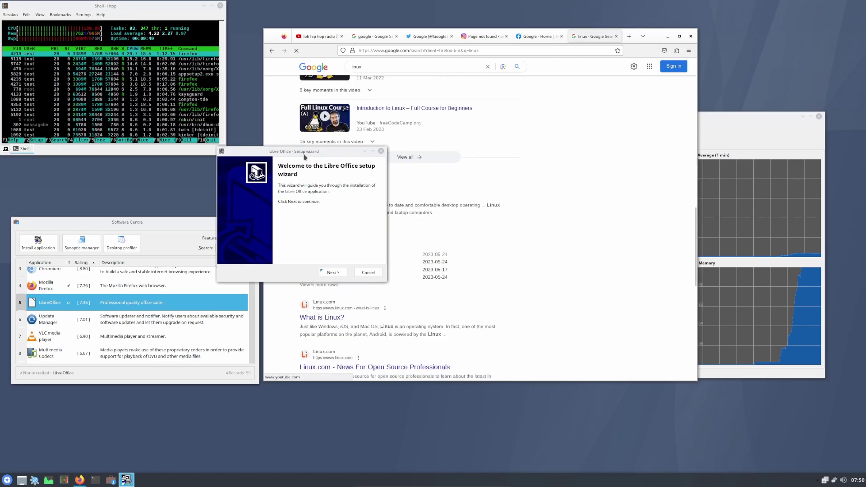
{"action": "left_click_drag", "start_coordinate": [305, 157], "coordinate": [108, 209]}
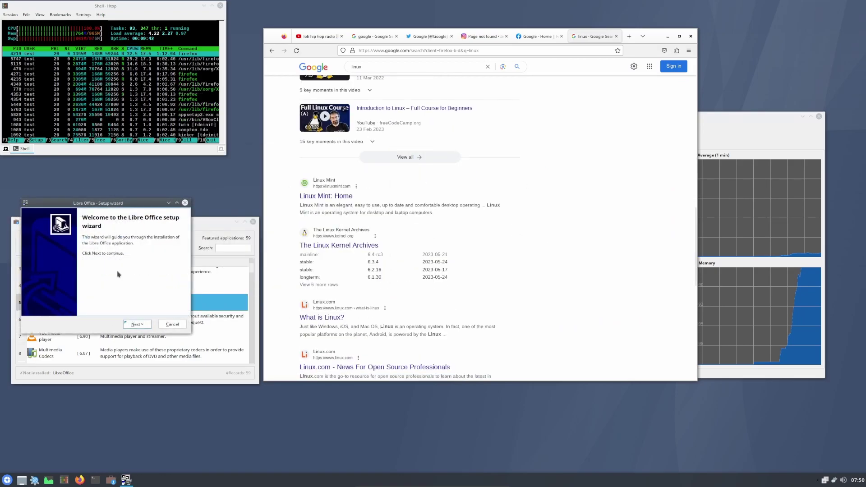
{"action": "left_click", "coordinate": [138, 325]}
- Open the Linux.org search result and start the LibreOffice installation
{"action": "scroll", "coordinate": [534, 228], "scroll_direction": "down", "scroll_amount": 10}
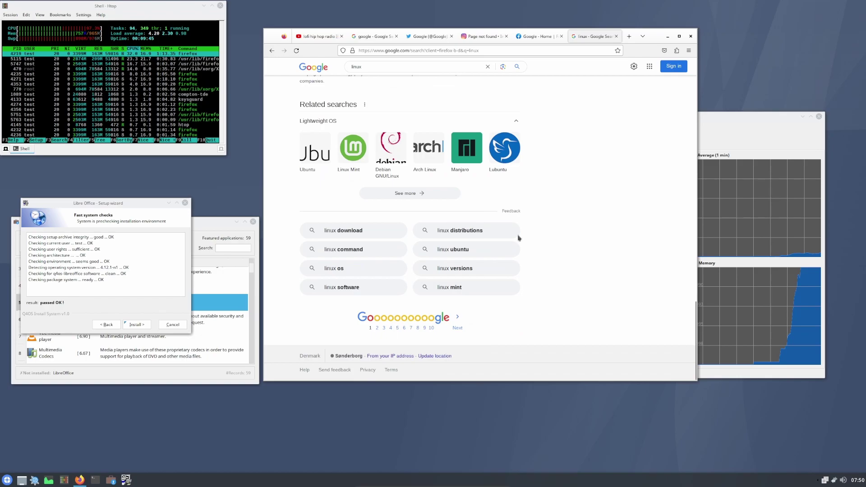
{"action": "scroll", "coordinate": [583, 255], "scroll_direction": "up", "scroll_amount": 15}
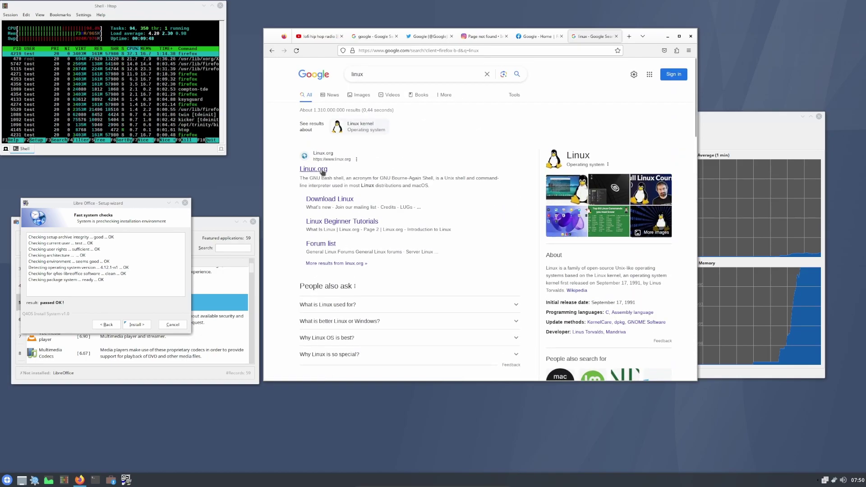
{"action": "left_click", "coordinate": [322, 169]}
{"action": "left_click", "coordinate": [135, 325]}
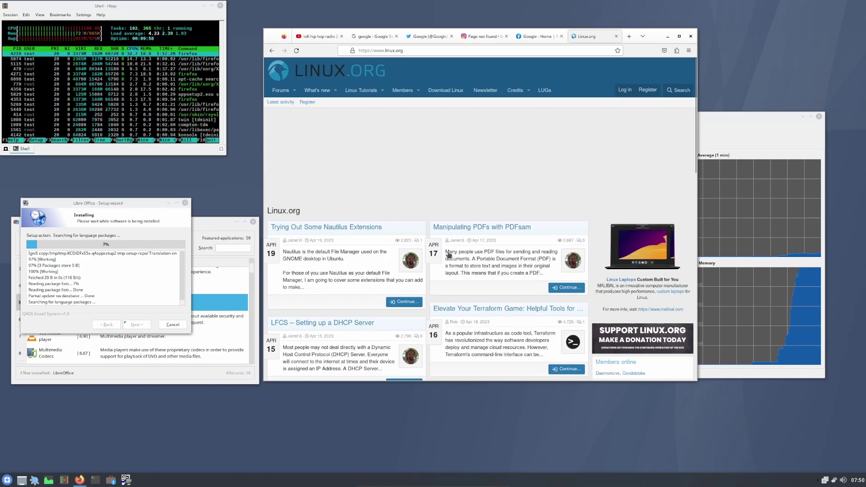
- Browse Linux.org, collapse its bottom ad banner, and flip to the Facebook tab and back
{"action": "scroll", "coordinate": [447, 252], "scroll_direction": "down", "scroll_amount": 4}
{"action": "scroll", "coordinate": [449, 255], "scroll_direction": "down", "scroll_amount": 6}
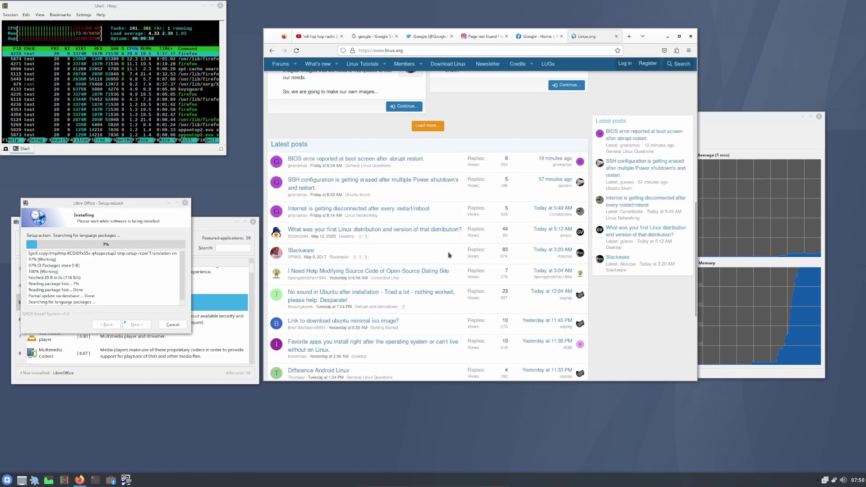
{"action": "scroll", "coordinate": [448, 252], "scroll_direction": "up", "scroll_amount": 10}
{"action": "scroll", "coordinate": [448, 250], "scroll_direction": "down", "scroll_amount": 3}
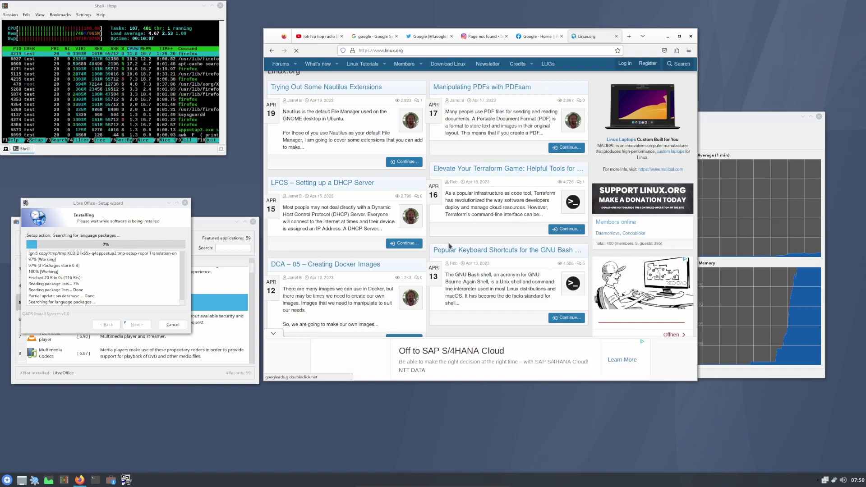
{"action": "scroll", "coordinate": [445, 244], "scroll_direction": "down", "scroll_amount": 3}
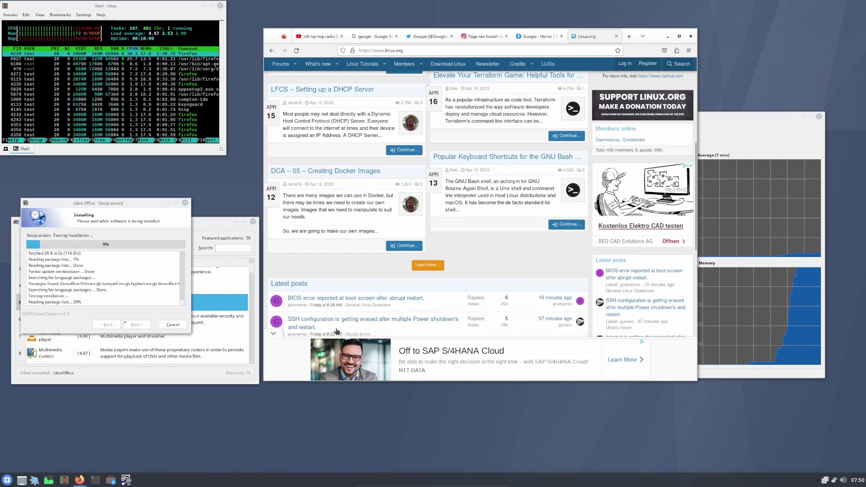
{"action": "left_click", "coordinate": [283, 333]}
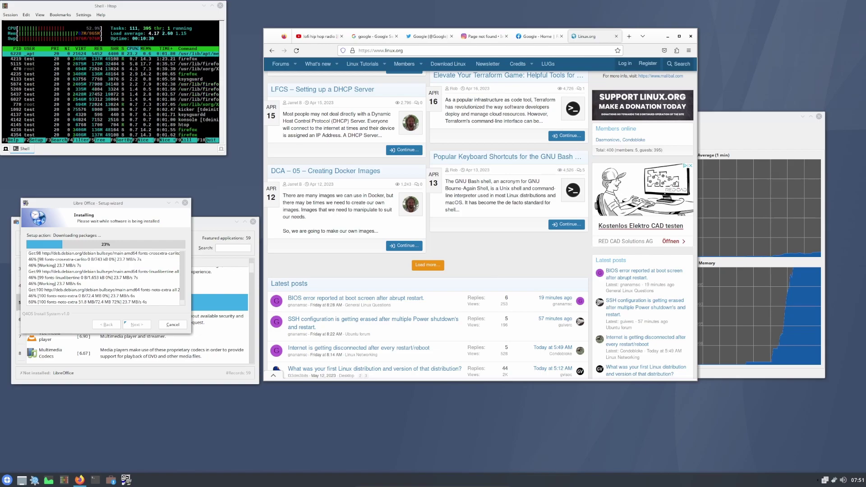
{"action": "left_click", "coordinate": [525, 43]}
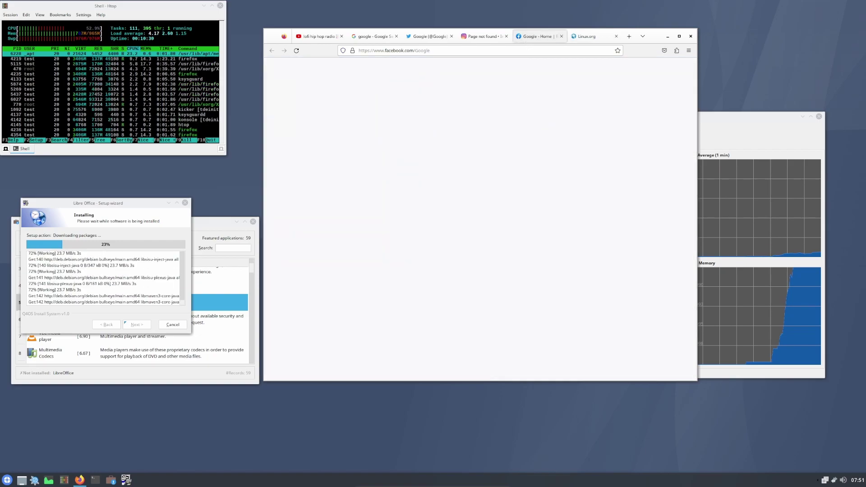
{"action": "key", "text": "ctrl+Tab"}
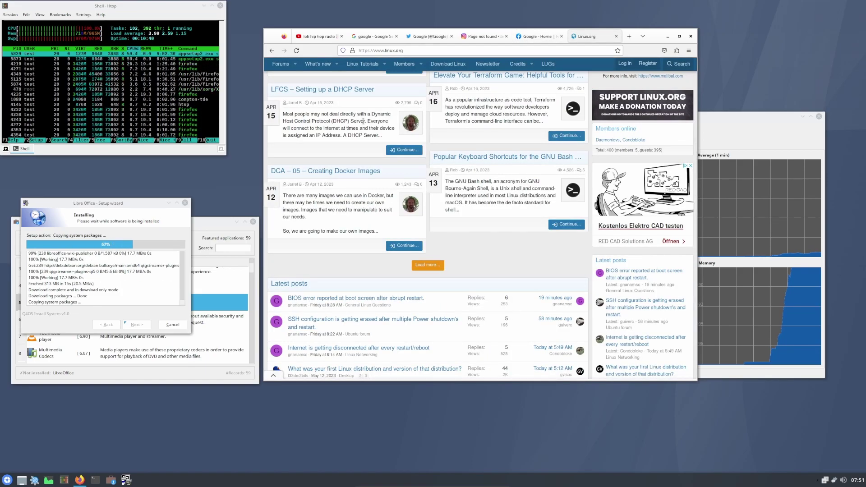
- Scroll Linux.org to the top, shift Firefox slightly, and open Members, dismissing the full-page ad
{"action": "scroll", "coordinate": [352, 128], "scroll_direction": "up", "scroll_amount": 1}
{"action": "scroll", "coordinate": [352, 128], "scroll_direction": "up", "scroll_amount": 5}
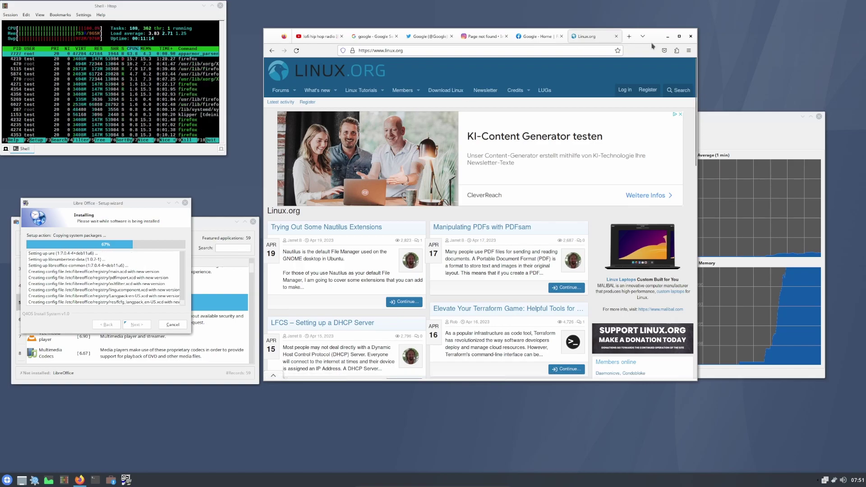
{"action": "left_click_drag", "start_coordinate": [661, 49], "coordinate": [676, 62]}
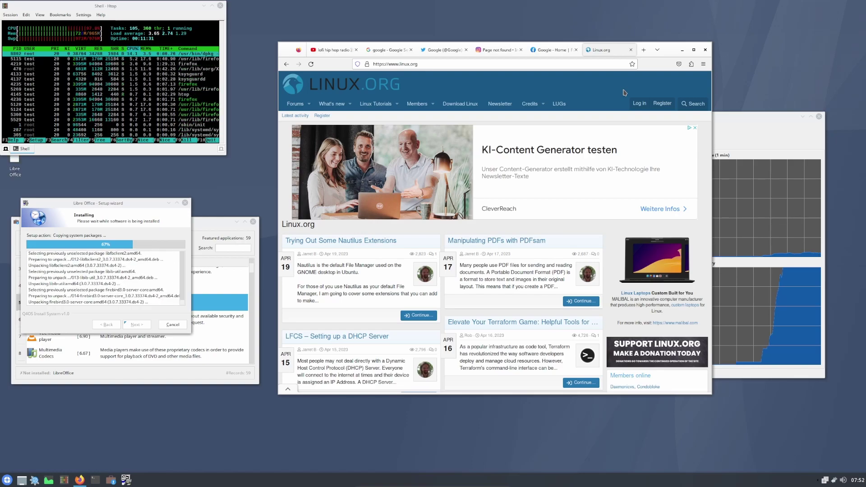
{"action": "left_click", "coordinate": [555, 103]}
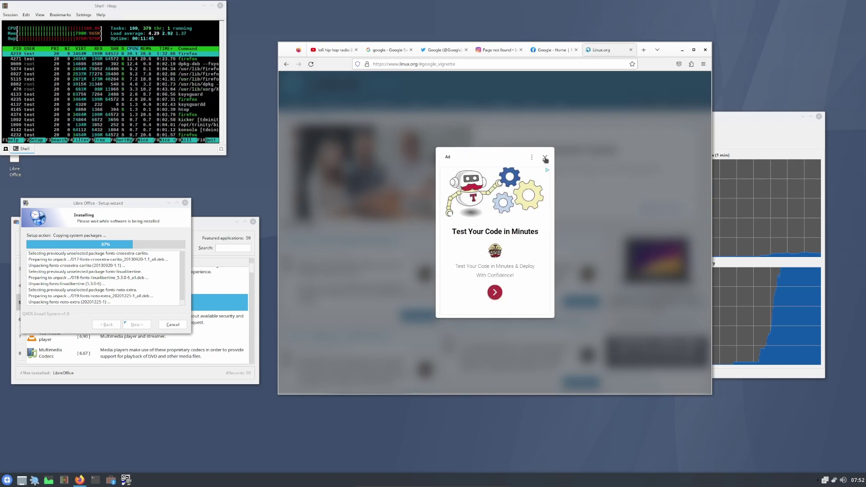
{"action": "left_click", "coordinate": [544, 158]}
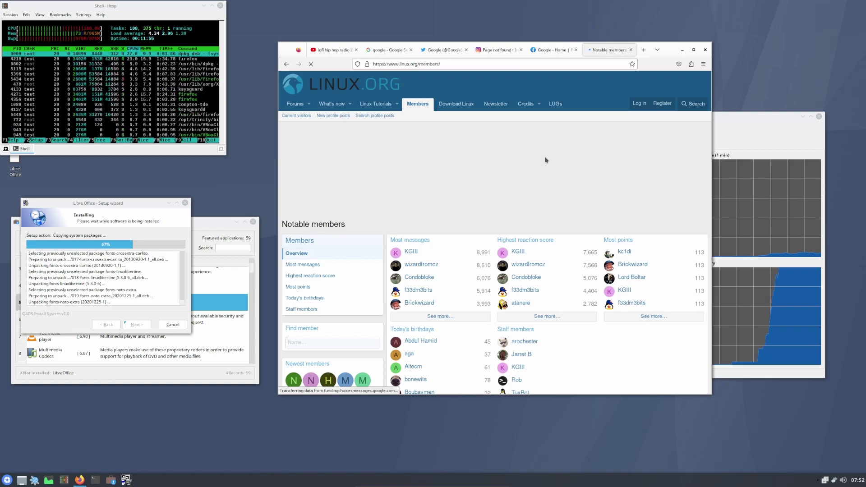
- Flip through the Twitter, Page not found, Facebook and lofi hip hop tabs, ending on Notable members
{"action": "left_click", "coordinate": [440, 50]}
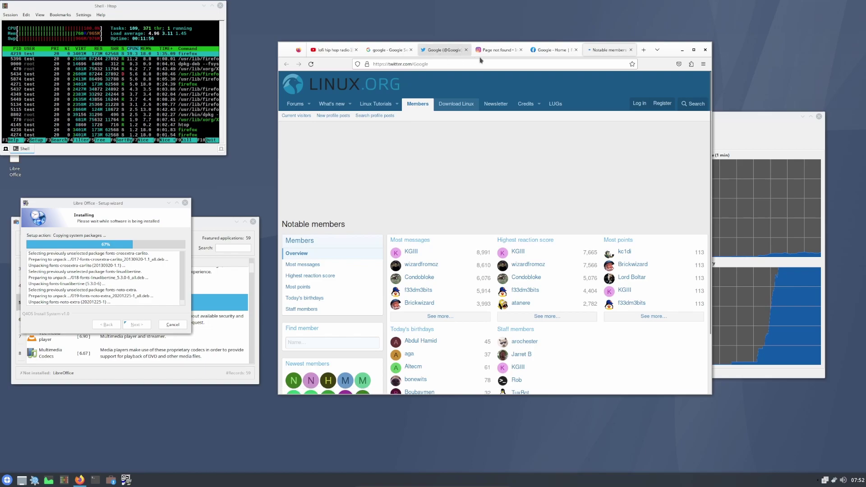
{"action": "left_click", "coordinate": [496, 50]}
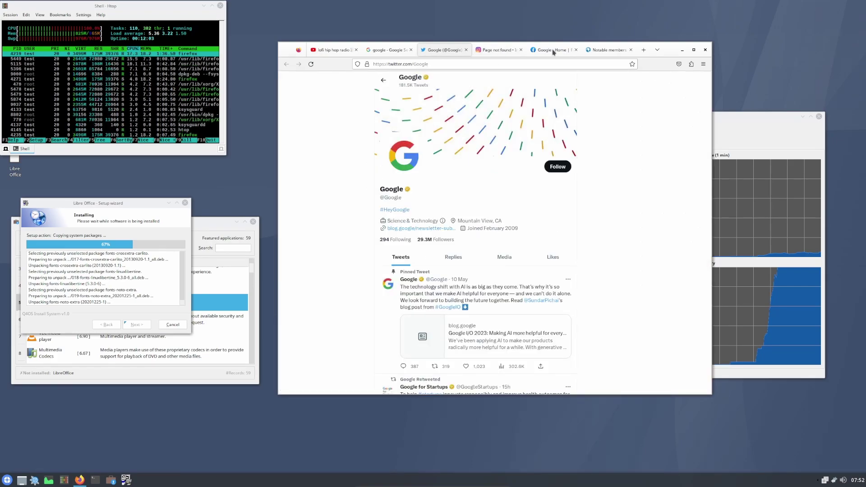
{"action": "left_click", "coordinate": [553, 51]}
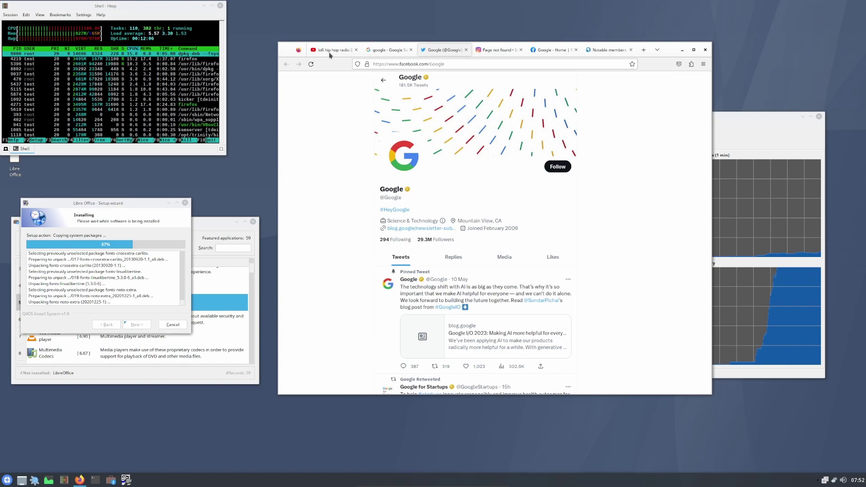
{"action": "left_click", "coordinate": [329, 53]}
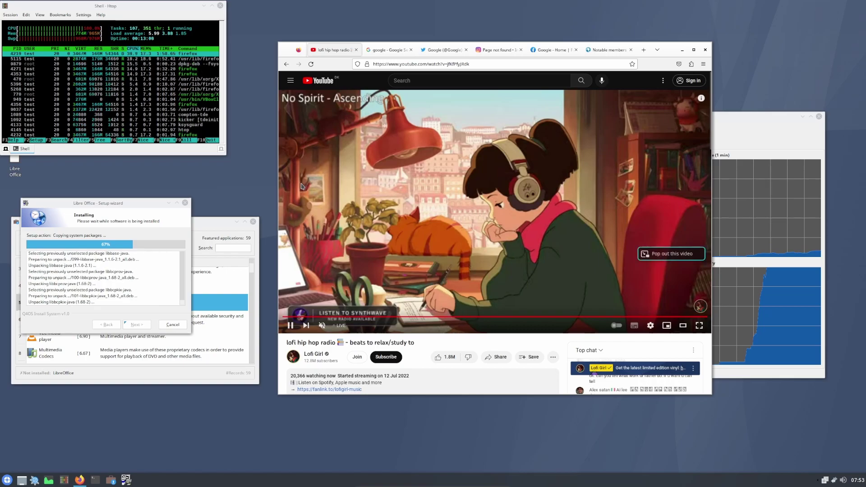
{"action": "left_click", "coordinate": [596, 47]}
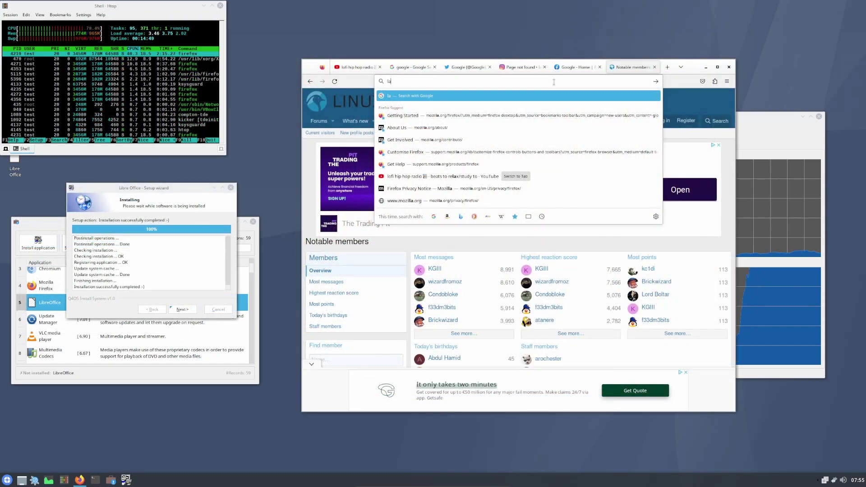
- Search Google for 'top from 2010' and finish and close the completed LibreOffice setup wizard
{"action": "type", "text": "top from "}
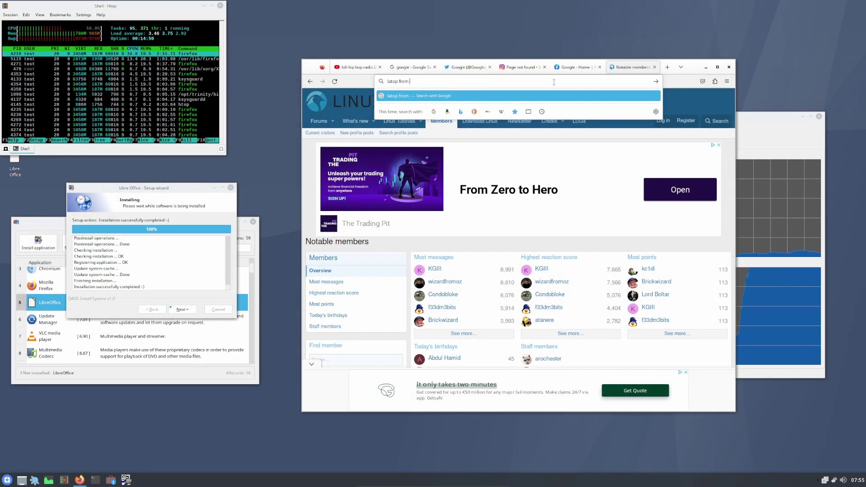
{"action": "type", "text": "2010"}
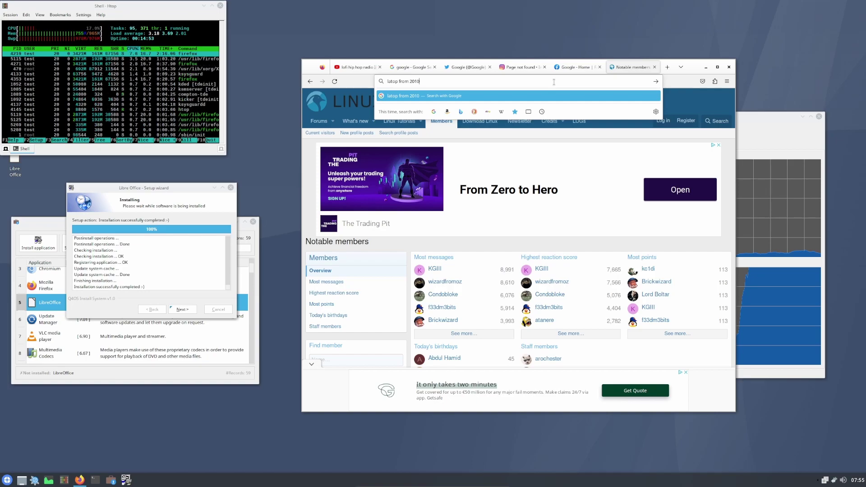
{"action": "key", "text": "Return"}
{"action": "left_click", "coordinate": [183, 309]}
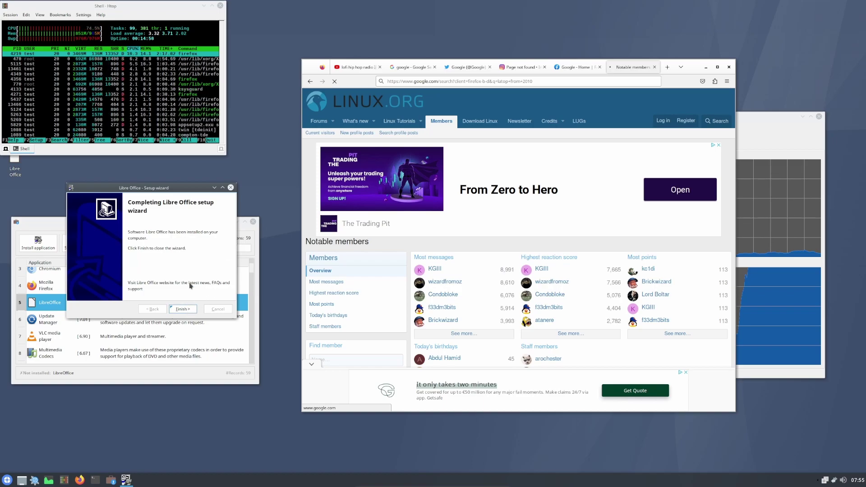
{"action": "left_click", "coordinate": [183, 310]}
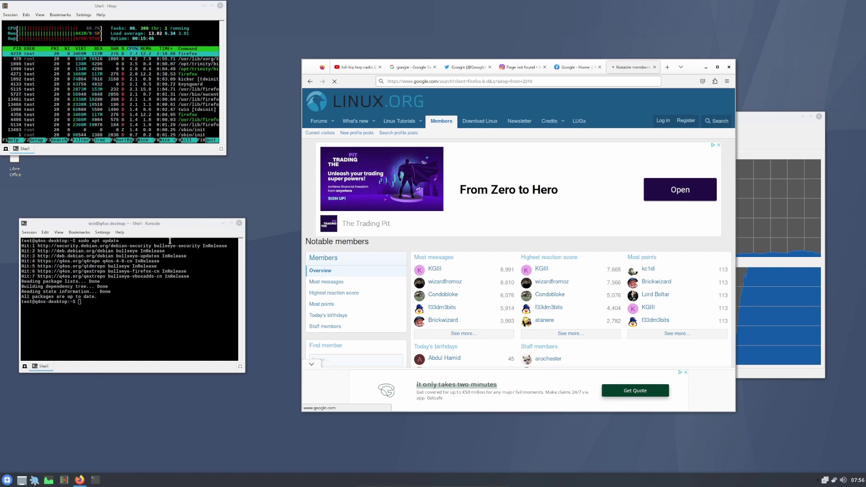
- Close the update terminal with Ctrl+D and browse the corrected 'laptop from 2010' Google results
{"action": "key", "text": "ctrl+d"}
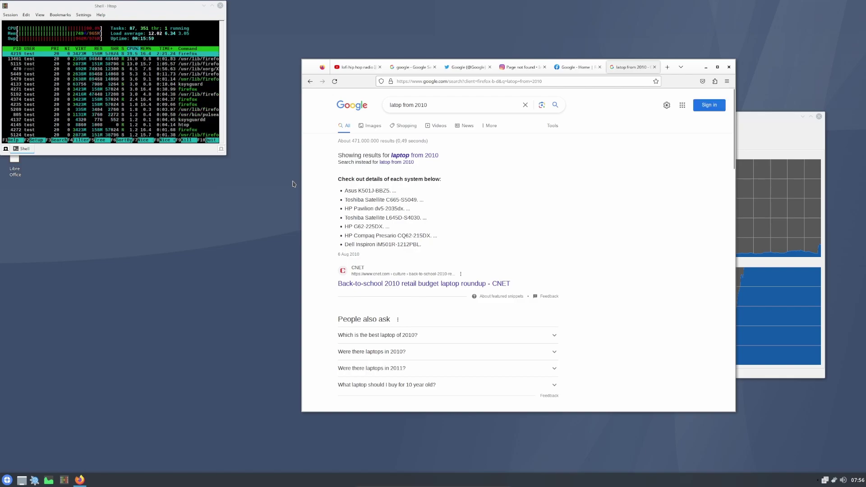
{"action": "left_click", "coordinate": [408, 156]}
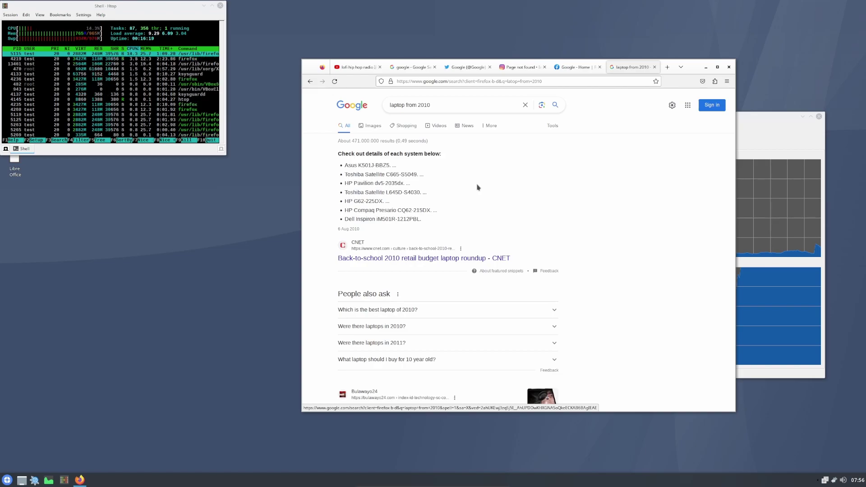
{"action": "scroll", "coordinate": [600, 226], "scroll_direction": "down", "scroll_amount": 10}
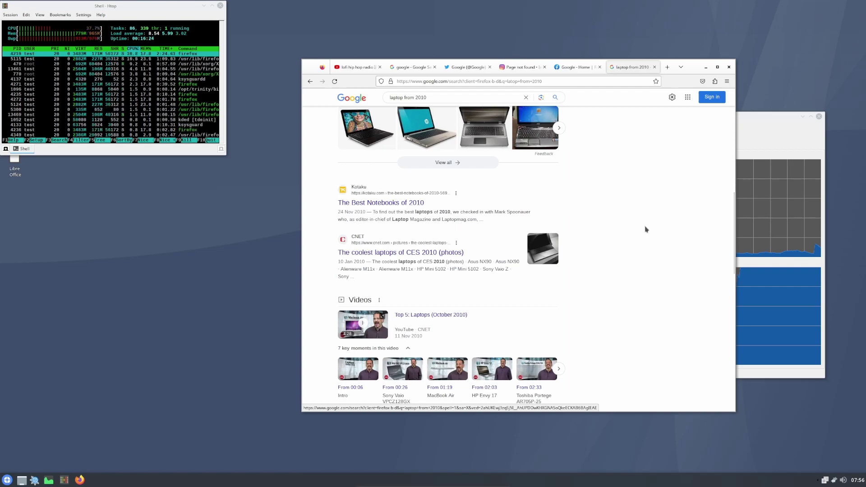
{"action": "scroll", "coordinate": [672, 188], "scroll_direction": "down", "scroll_amount": 3}
{"action": "scroll", "coordinate": [672, 189], "scroll_direction": "down", "scroll_amount": 5}
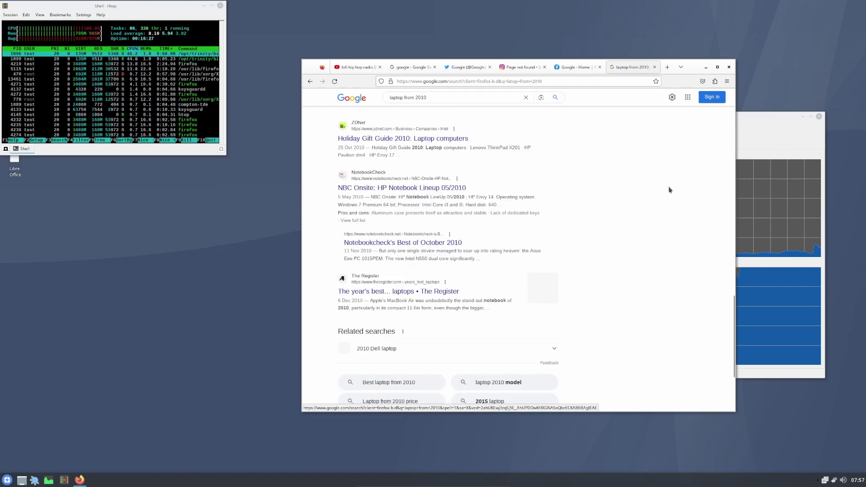
{"action": "scroll", "coordinate": [670, 189], "scroll_direction": "up", "scroll_amount": 10}
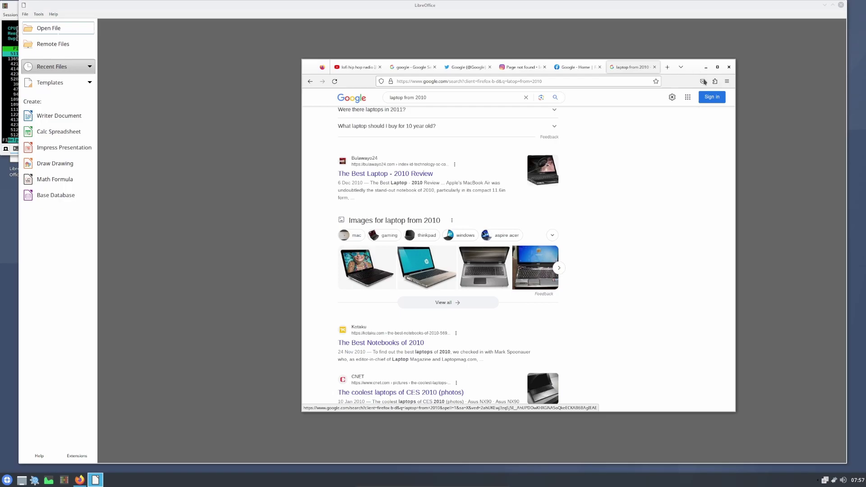
- Raise htop, move Firefox up-left in front of it, then raise the LibreOffice Start Center
{"action": "left_click", "coordinate": [16, 6]}
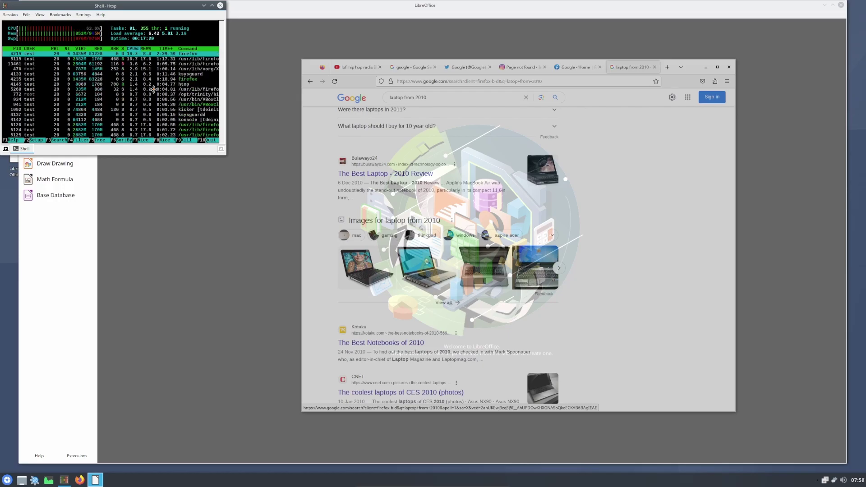
{"action": "left_click_drag", "start_coordinate": [154, 89], "coordinate": [517, 14]}
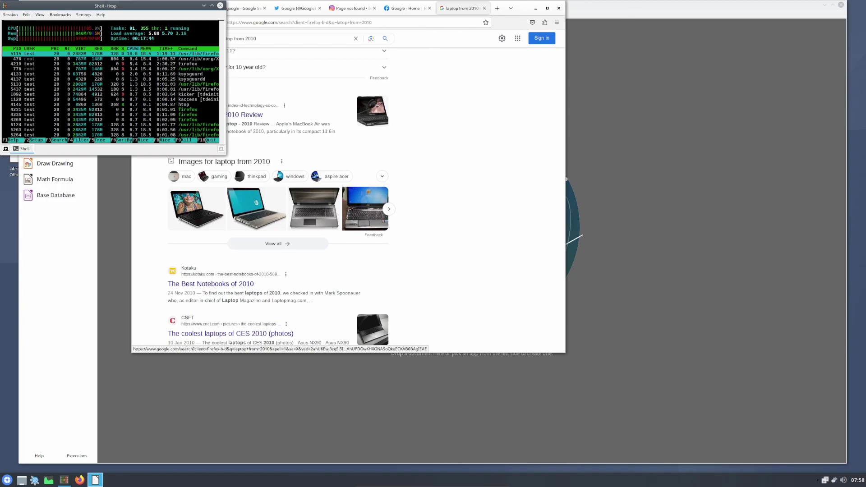
{"action": "left_click", "coordinate": [472, 166]}
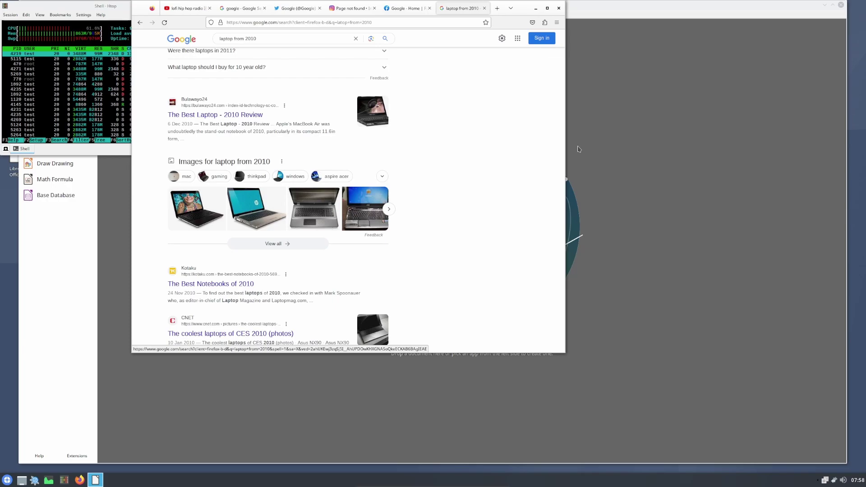
{"action": "left_click", "coordinate": [569, 68]}
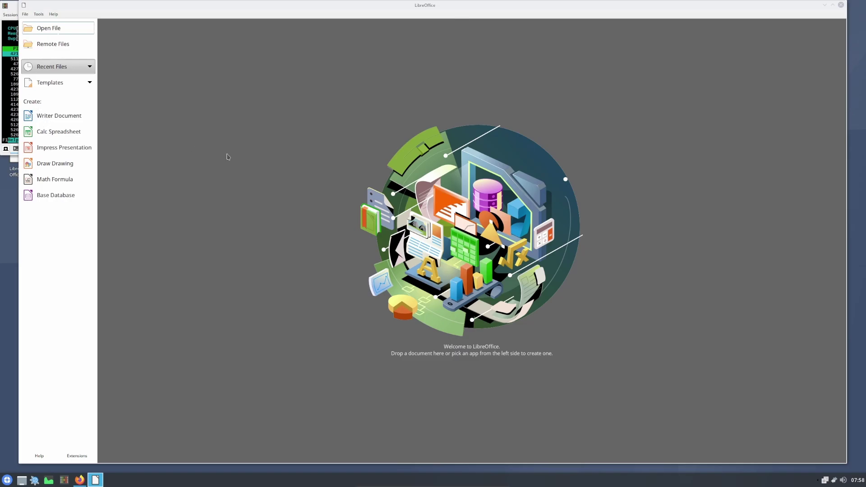
{"action": "key", "text": "alt+Tab"}
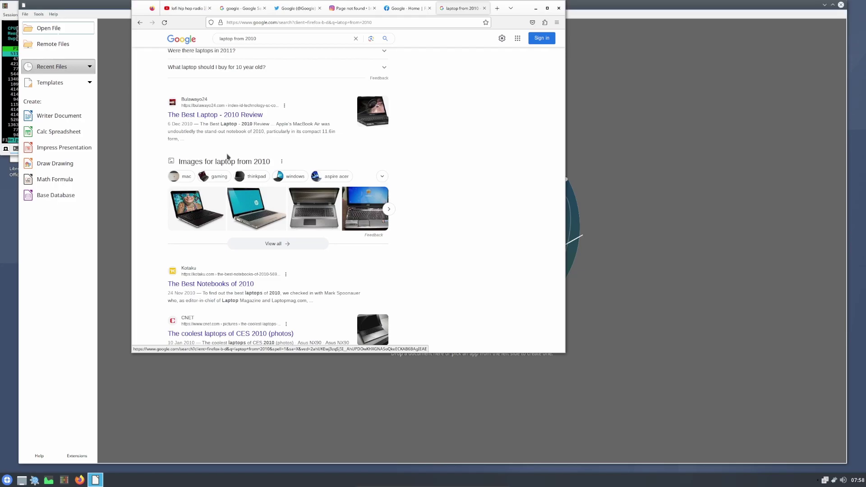
{"action": "left_click", "coordinate": [699, 9]}
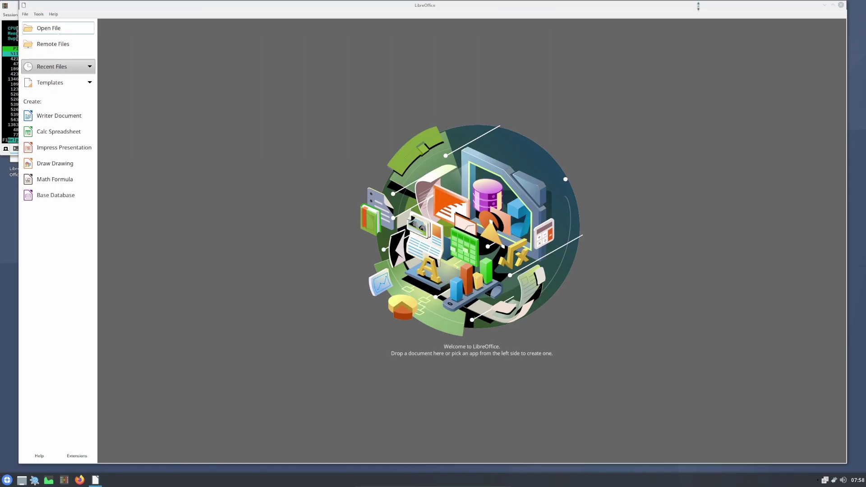
{"action": "left_click", "coordinate": [698, 9]}
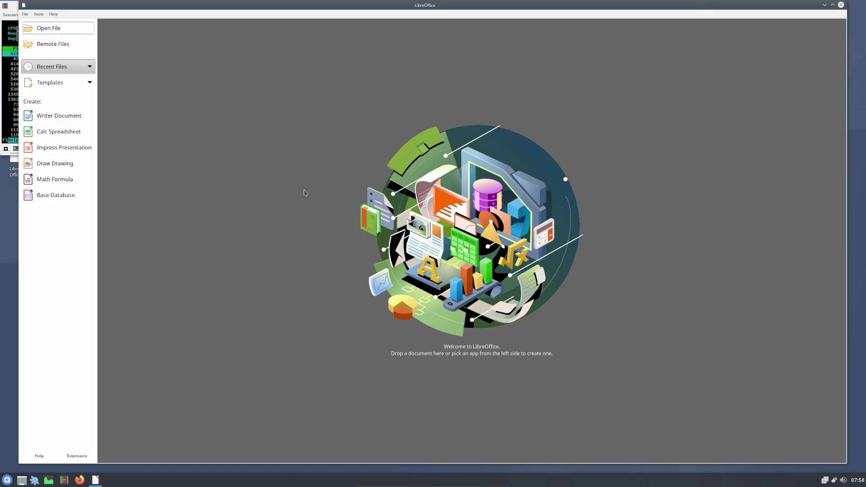
{"action": "key", "text": "alt+Tab"}
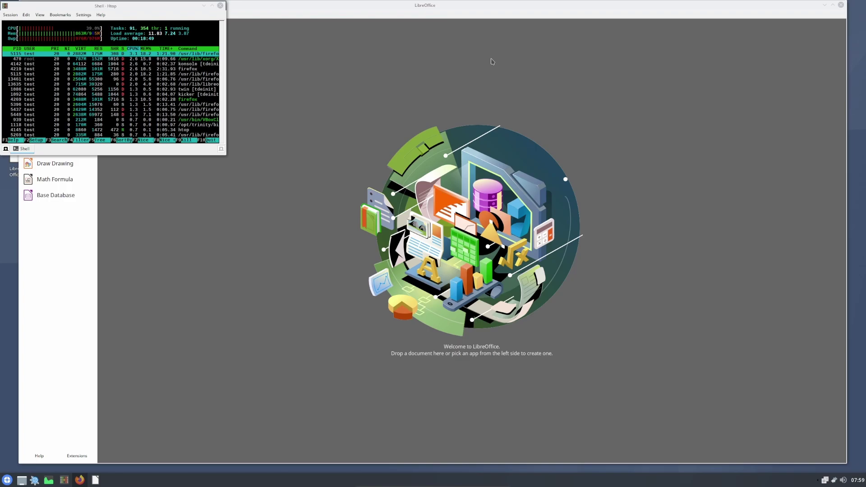
{"action": "left_click", "coordinate": [493, 62]}
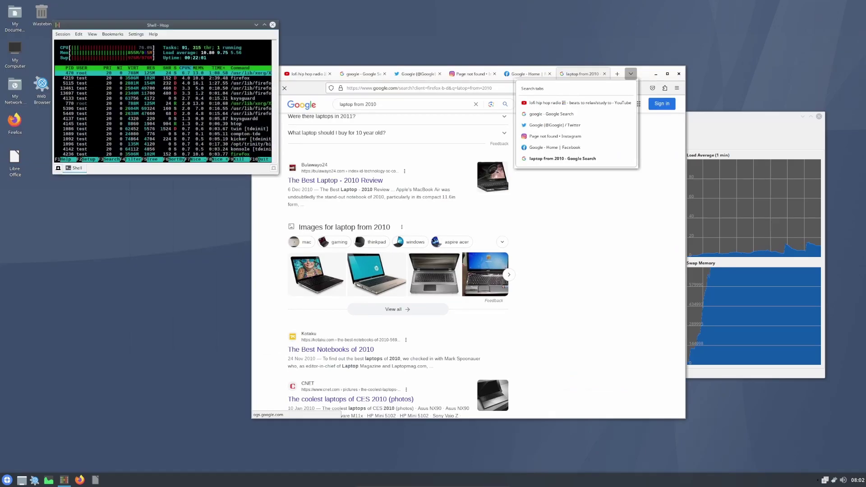
- Move the htop window toward the screen centre and maximize it
{"action": "left_click_drag", "start_coordinate": [143, 29], "coordinate": [316, 58]}
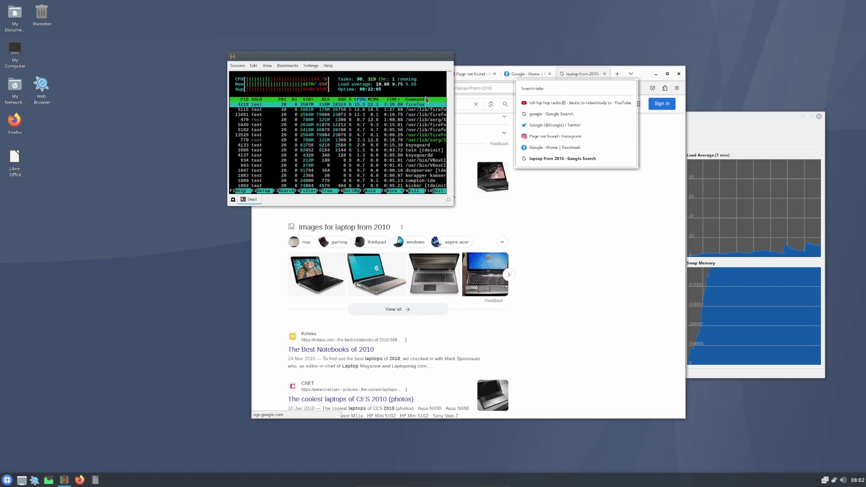
{"action": "left_click", "coordinate": [439, 56]}
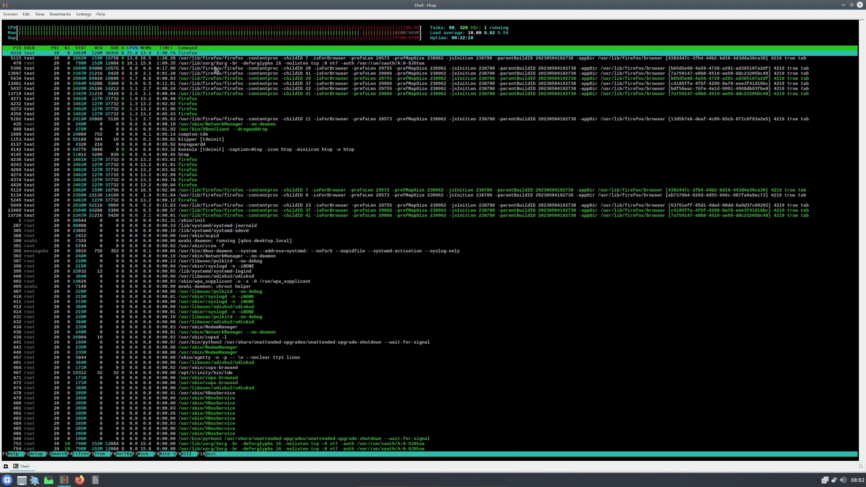